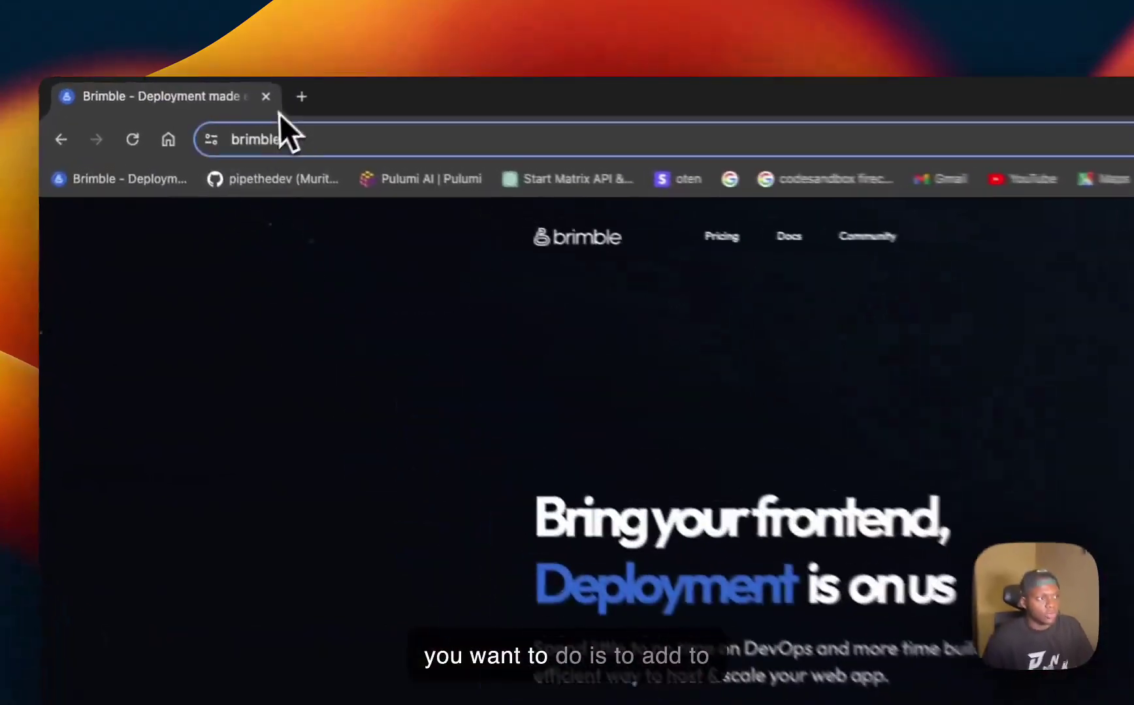
- Log in to Brimble with the GitHub account and skip the onboarding to reach the dashboard
{"action": "left_click", "coordinate": [198, 107]}
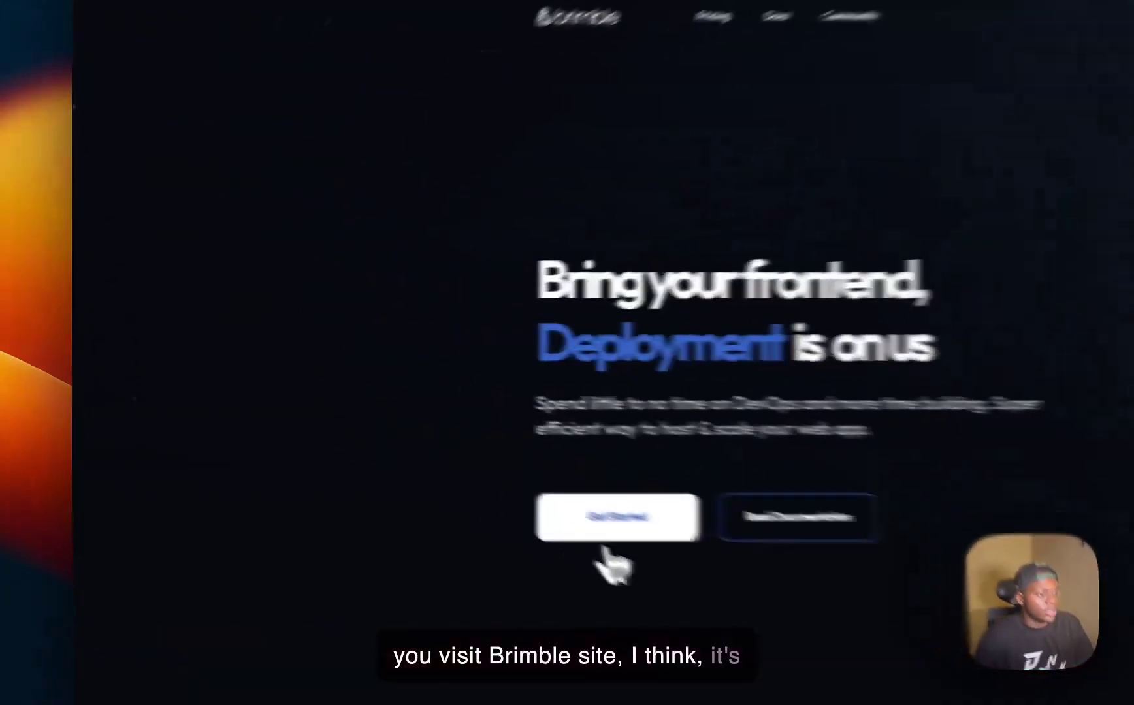
{"action": "left_click", "coordinate": [374, 433]}
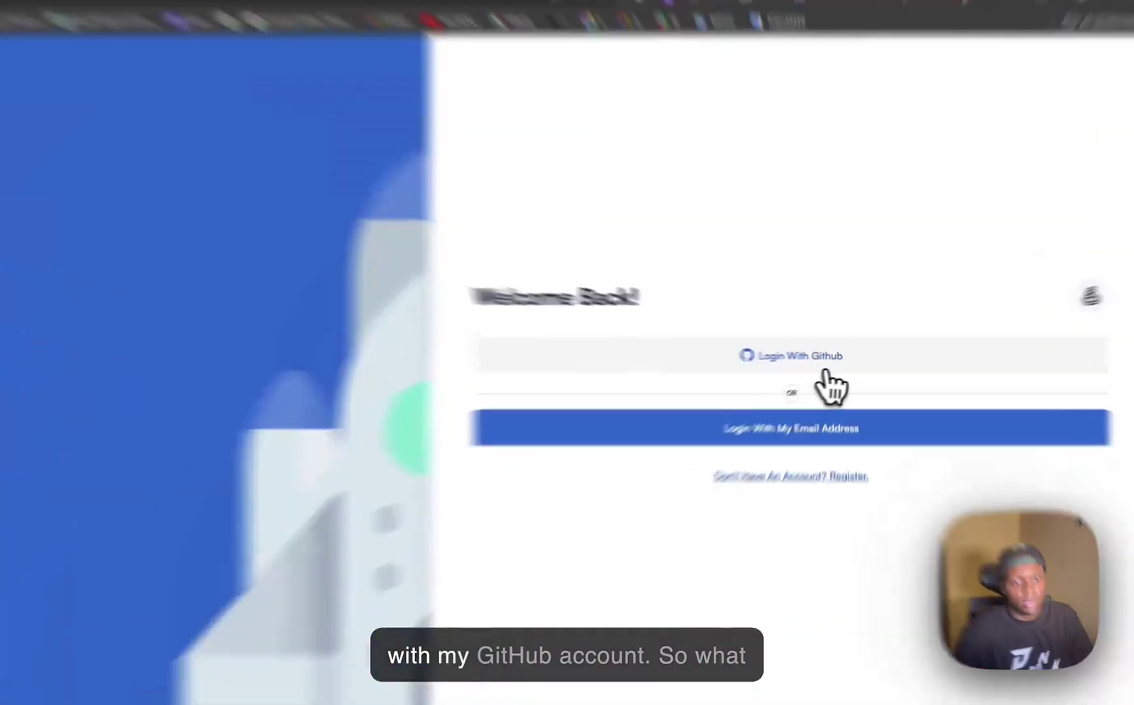
{"action": "left_click", "coordinate": [822, 363]}
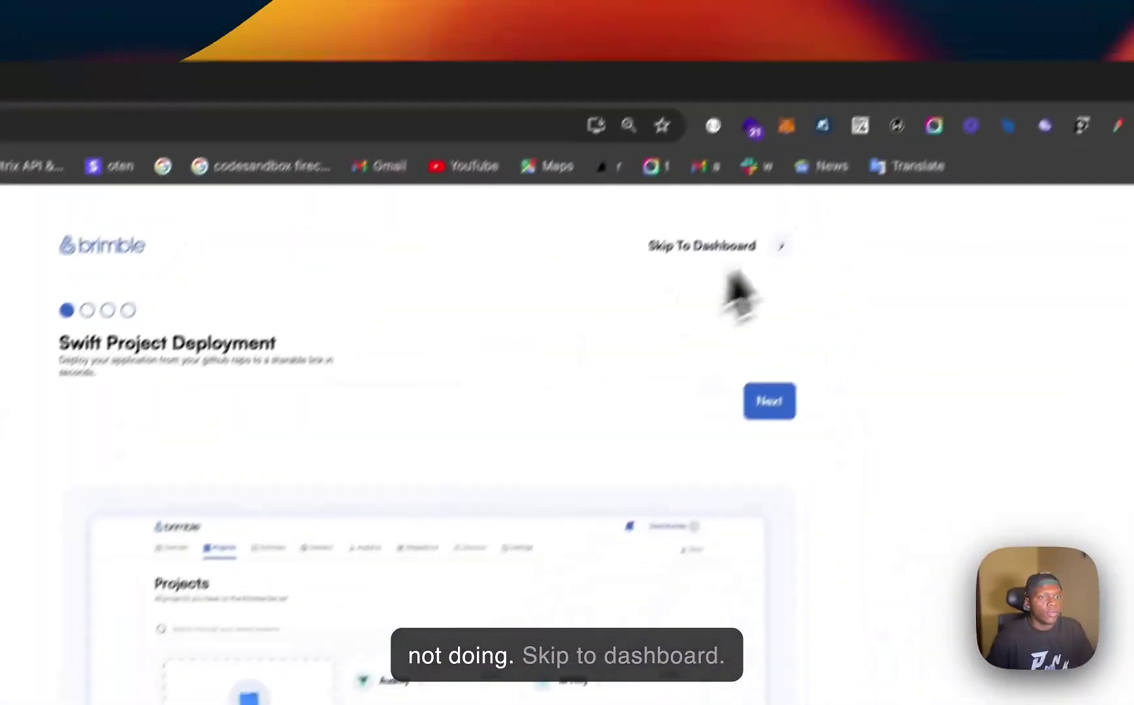
{"action": "left_click", "coordinate": [719, 265]}
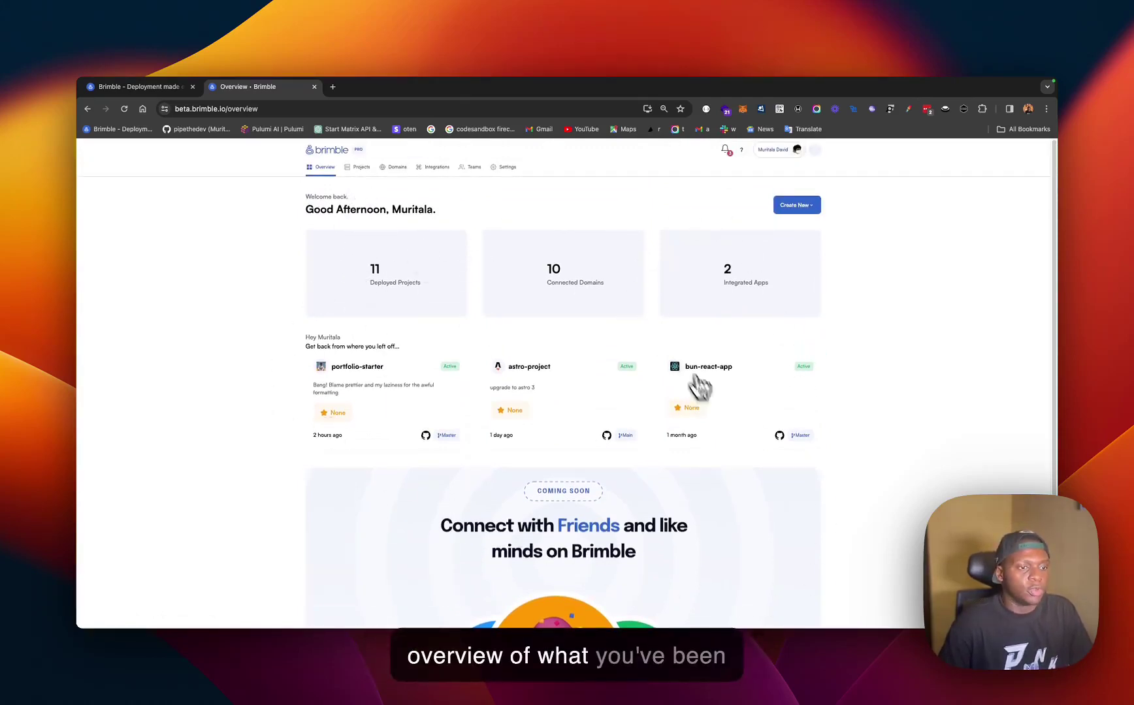
- Look over the dashboard overview, then start creating a new project from the projects list
{"action": "scroll", "coordinate": [430, 422], "scroll_direction": "down", "scroll_amount": 3}
{"action": "scroll", "coordinate": [458, 410], "scroll_direction": "up", "scroll_amount": 2}
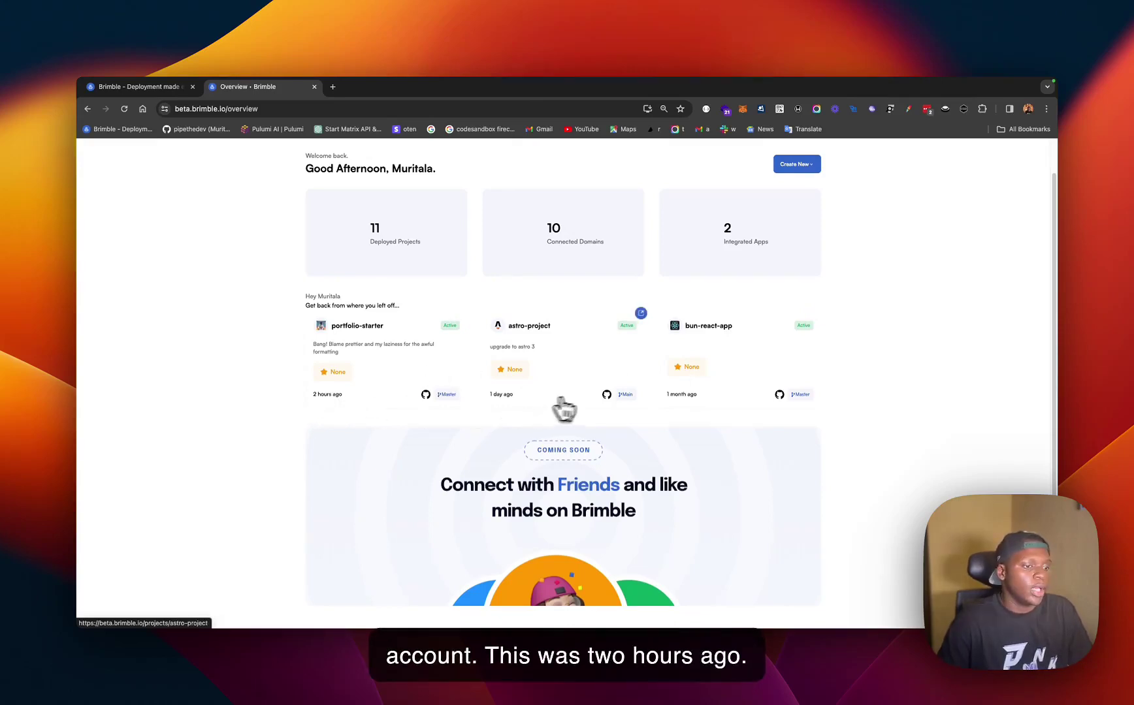
{"action": "scroll", "coordinate": [678, 412], "scroll_direction": "up", "scroll_amount": 2}
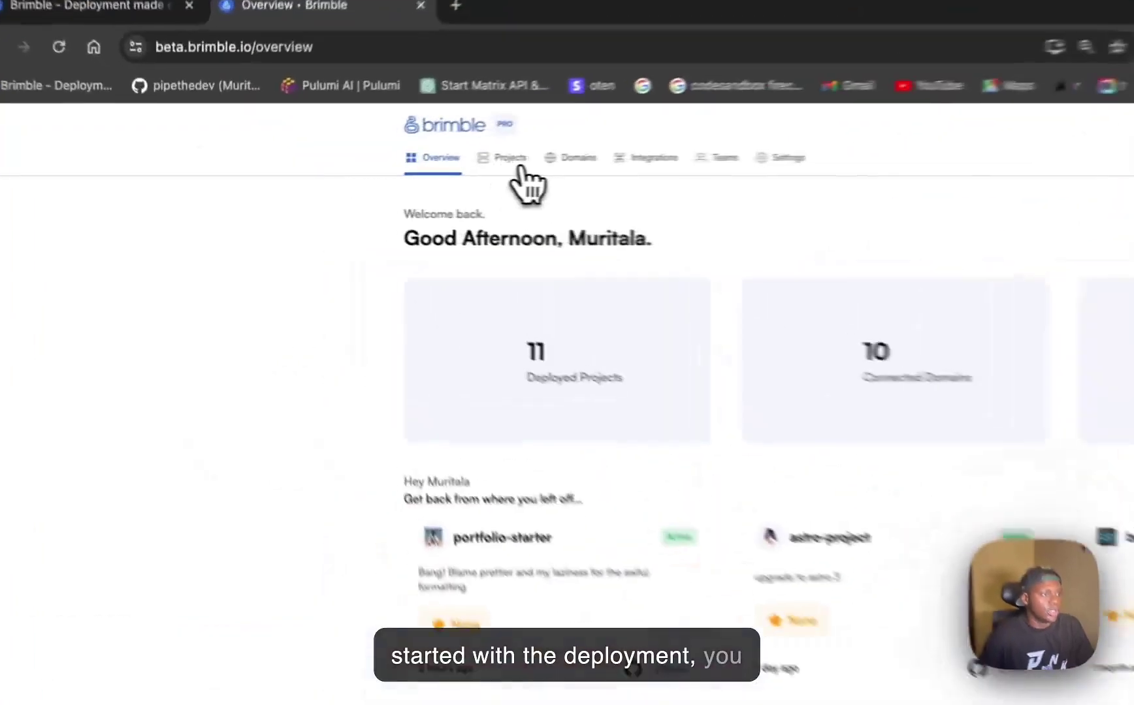
{"action": "left_click", "coordinate": [362, 168]}
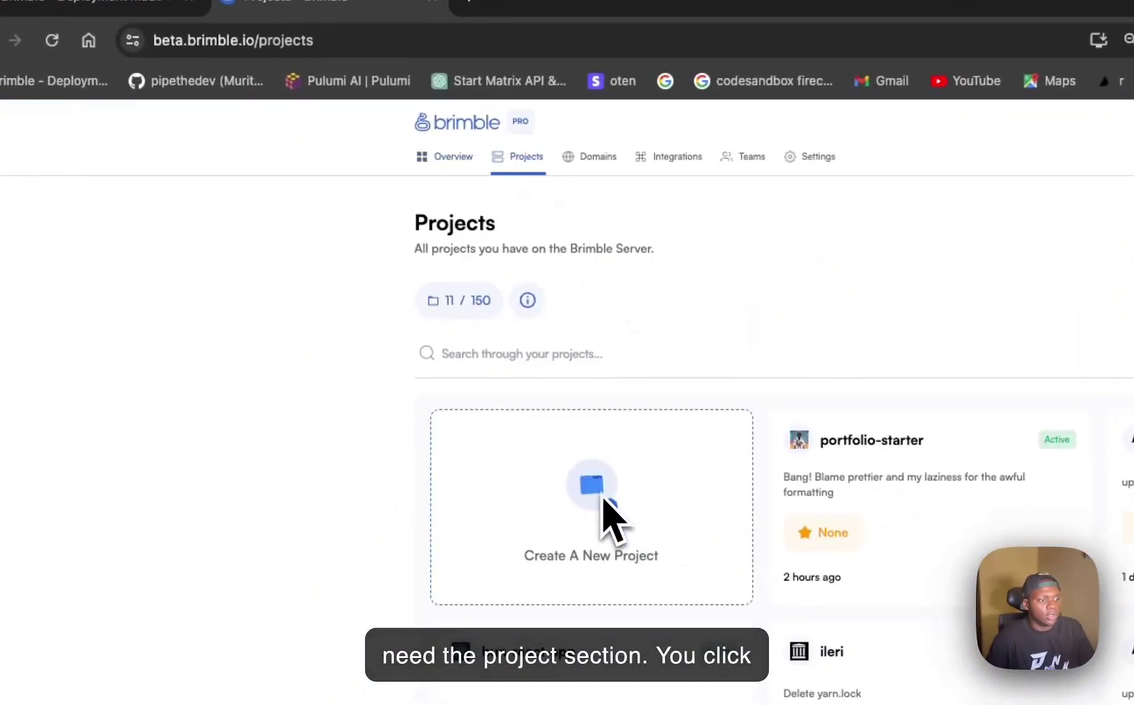
{"action": "left_click", "coordinate": [619, 566]}
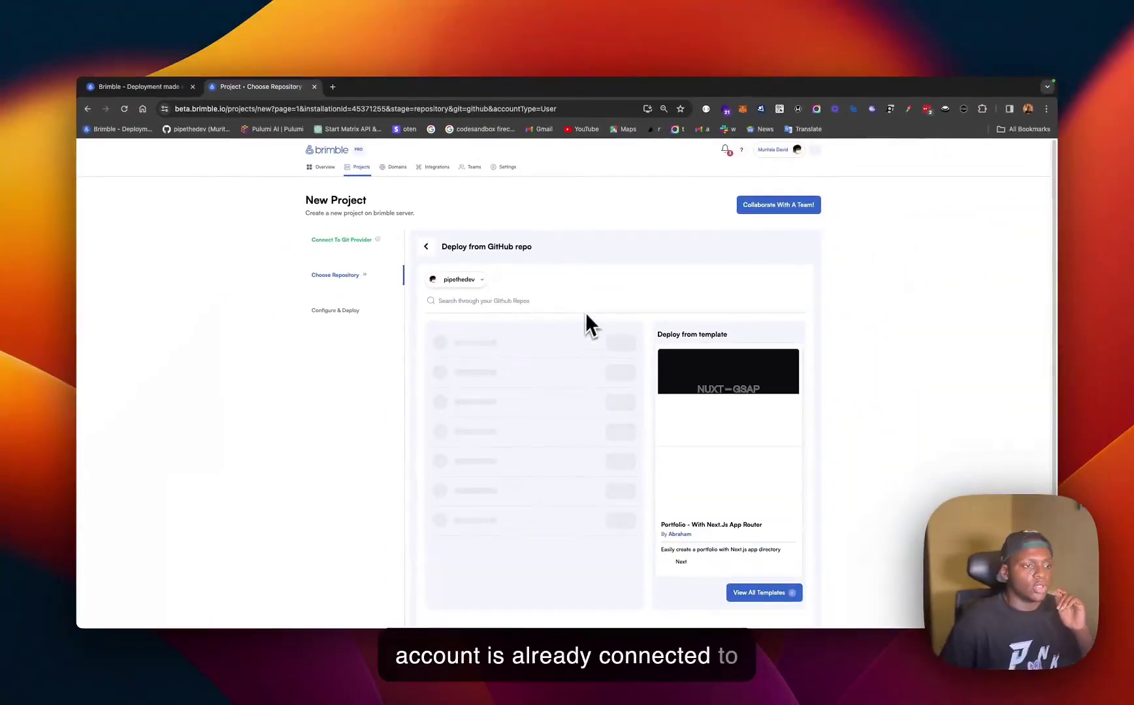
- Search the connected GitHub repositories for portfolio and import the private portfolio repository
{"action": "scroll", "coordinate": [575, 353], "scroll_direction": "down", "scroll_amount": 2}
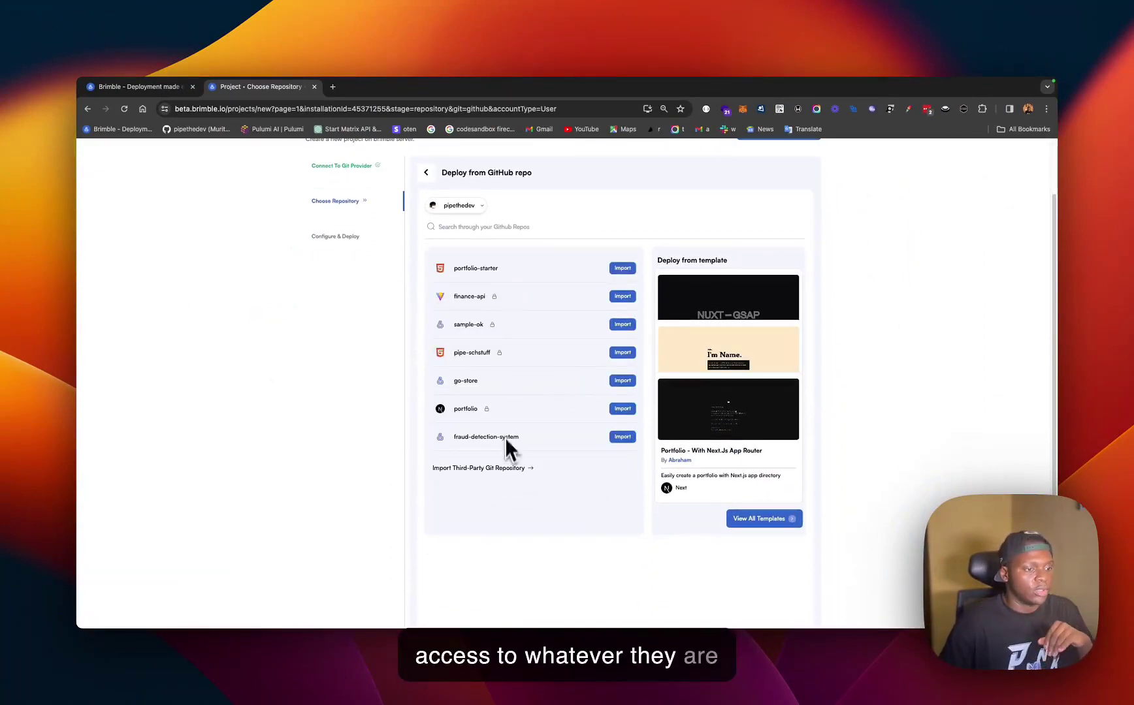
{"action": "scroll", "coordinate": [503, 376], "scroll_direction": "up", "scroll_amount": 2}
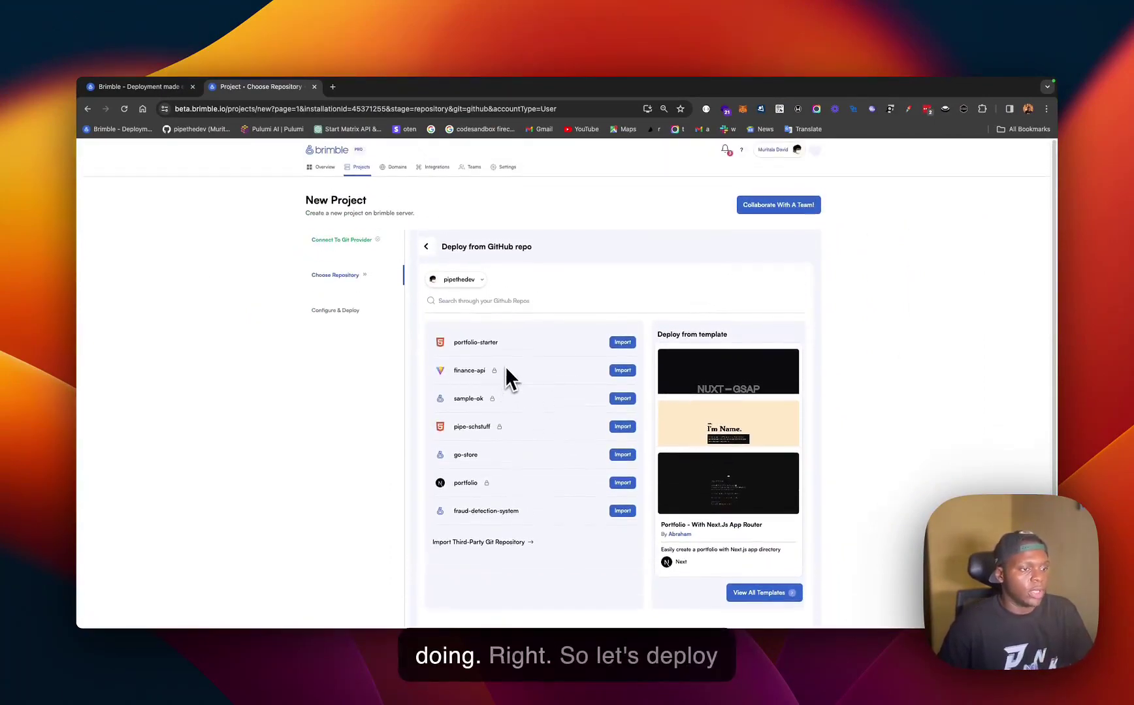
{"action": "left_click", "coordinate": [516, 303]}
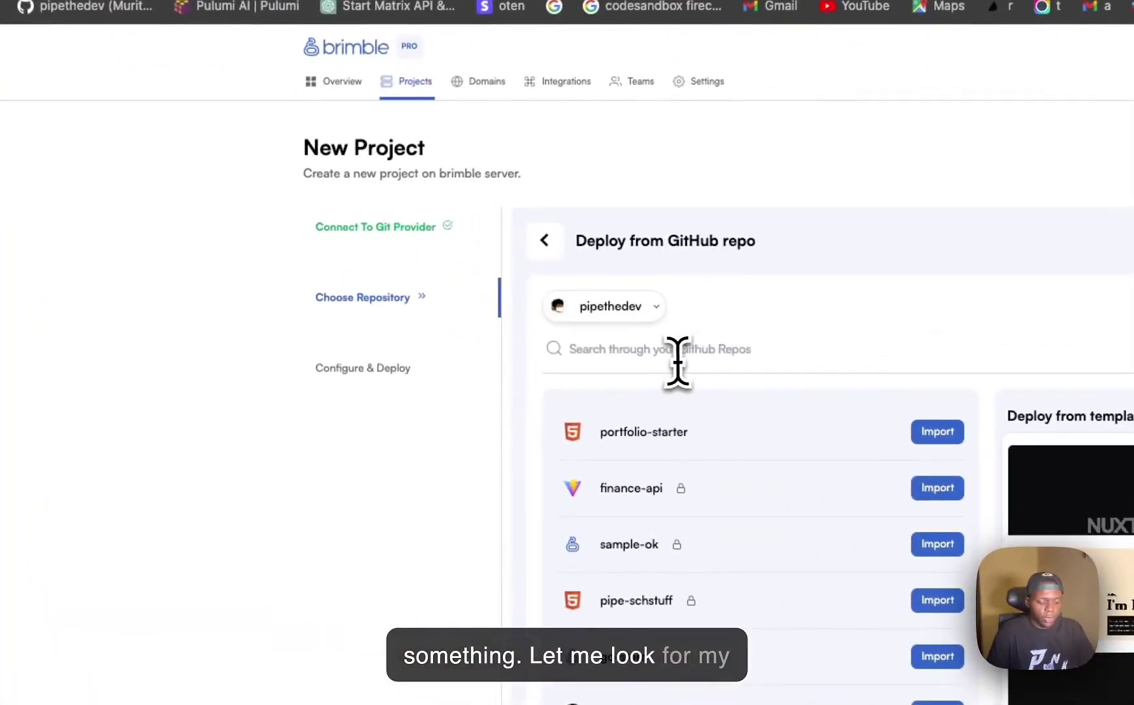
{"action": "type", "text": "portfolio"}
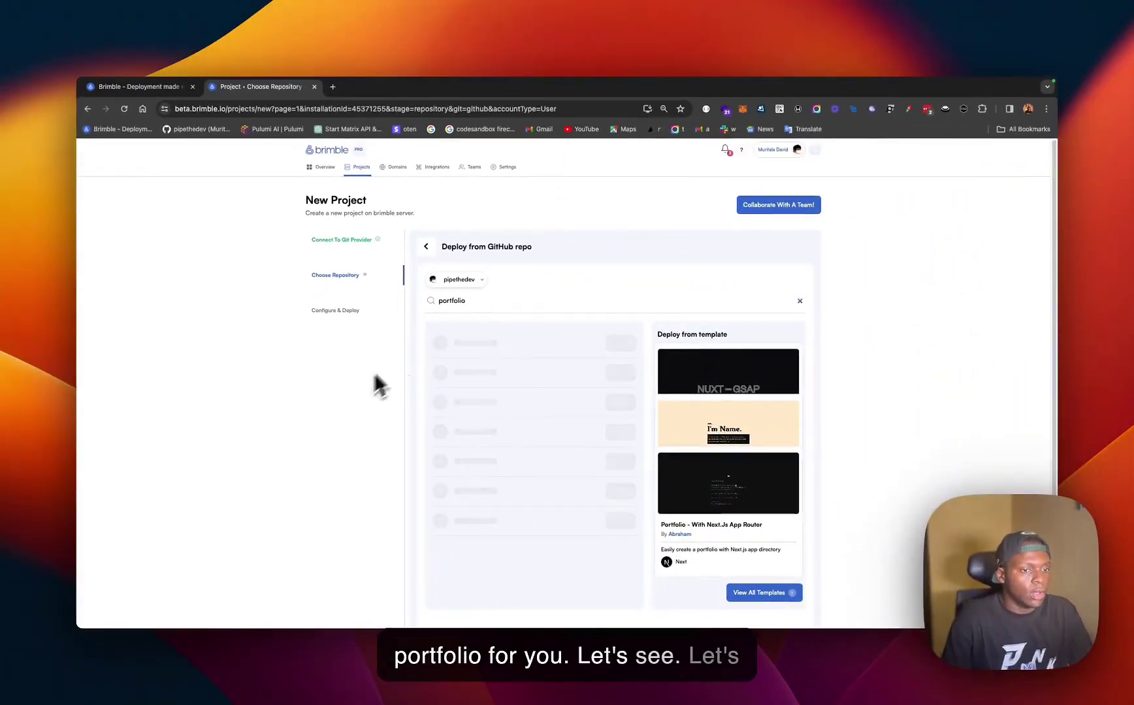
{"action": "scroll", "coordinate": [425, 373], "scroll_direction": "down", "scroll_amount": 5}
{"action": "scroll", "coordinate": [467, 365], "scroll_direction": "up", "scroll_amount": 2}
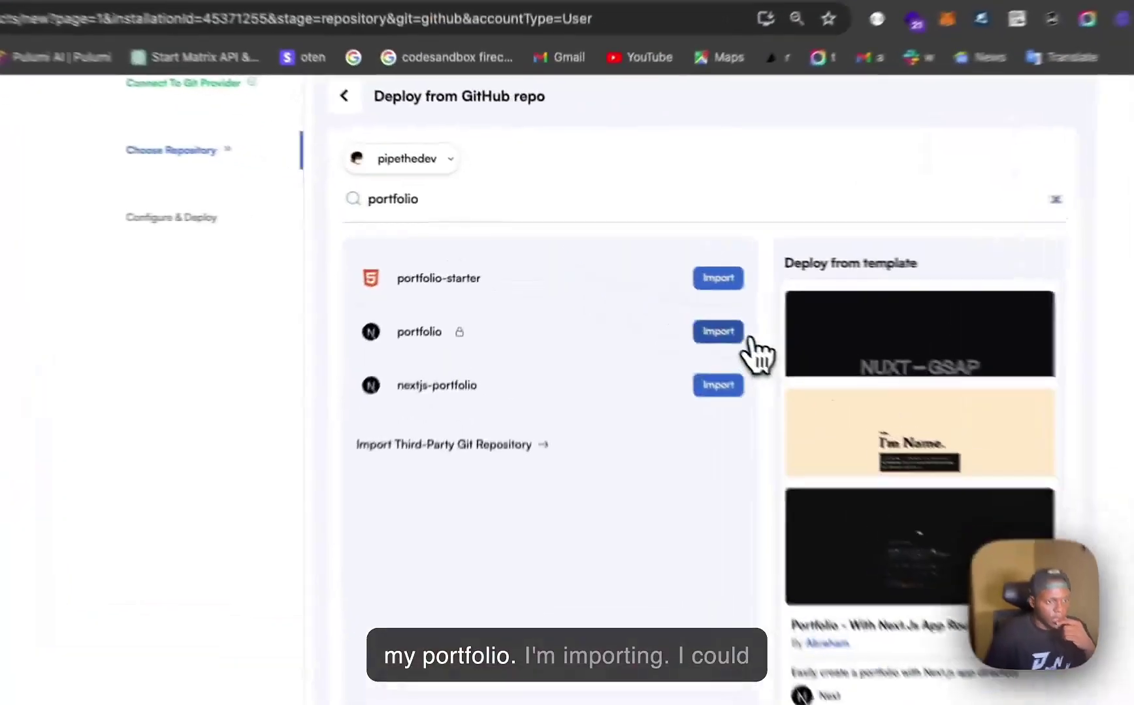
{"action": "left_click", "coordinate": [622, 273]}
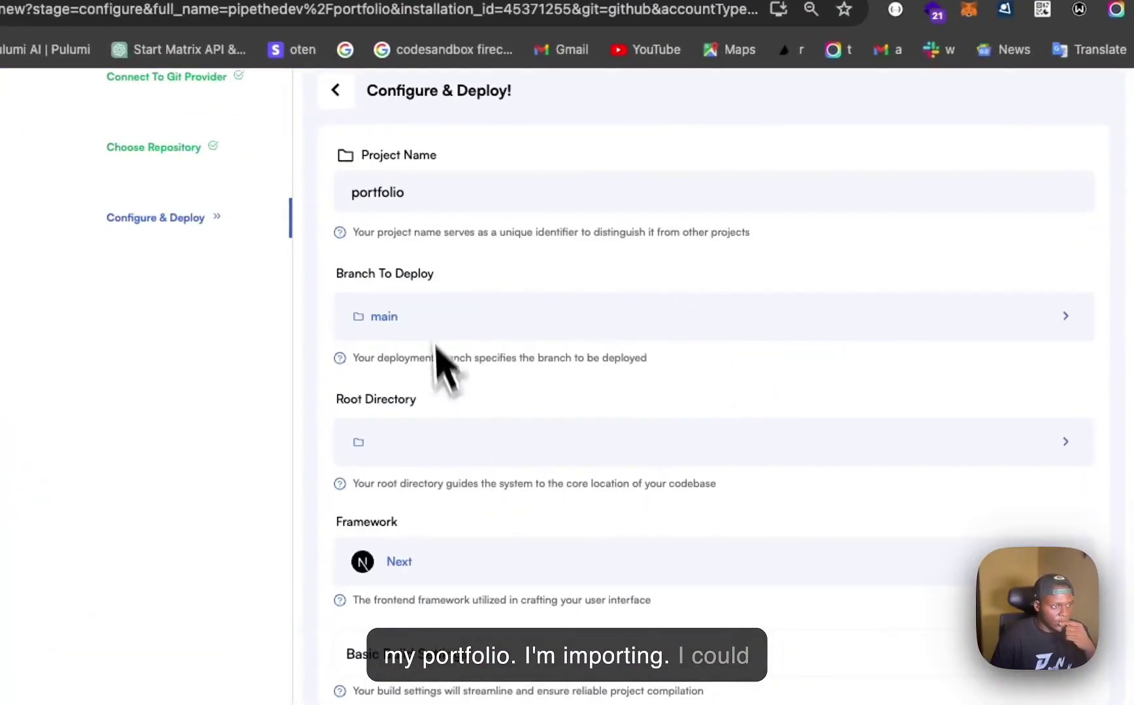
- Rename the project as ilerioluwa-portfolio
{"action": "double_click", "coordinate": [369, 191]}
{"action": "type", "text": "ile"}
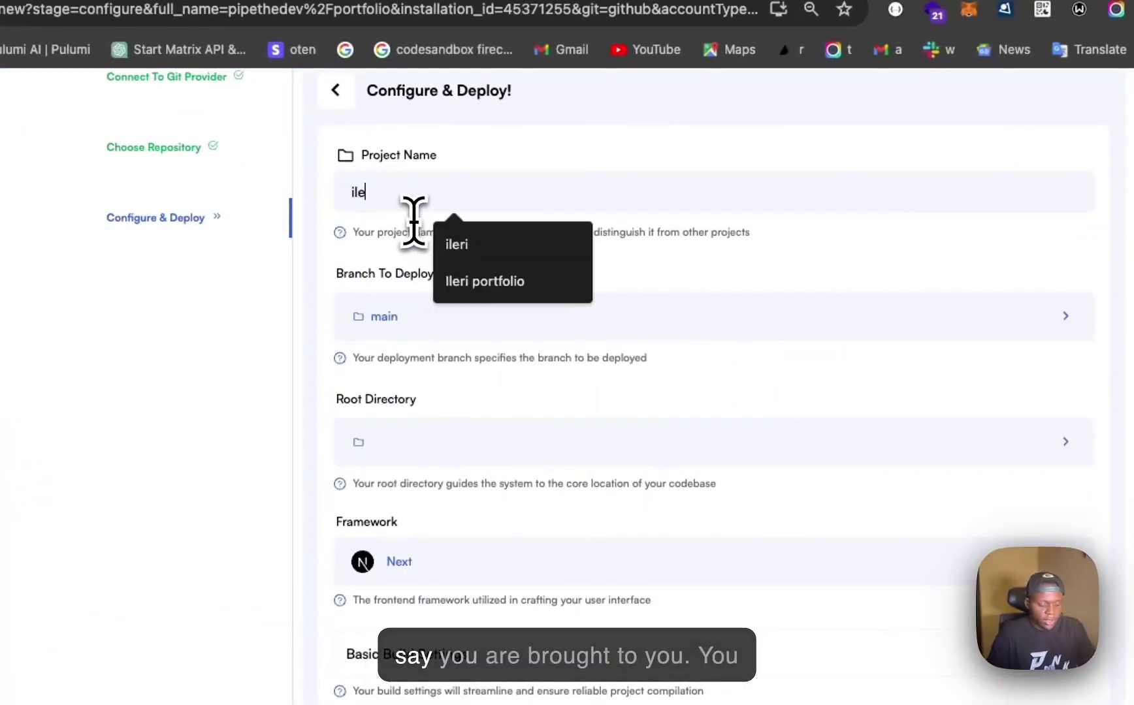
{"action": "type", "text": "rioluwa-portfolio"}
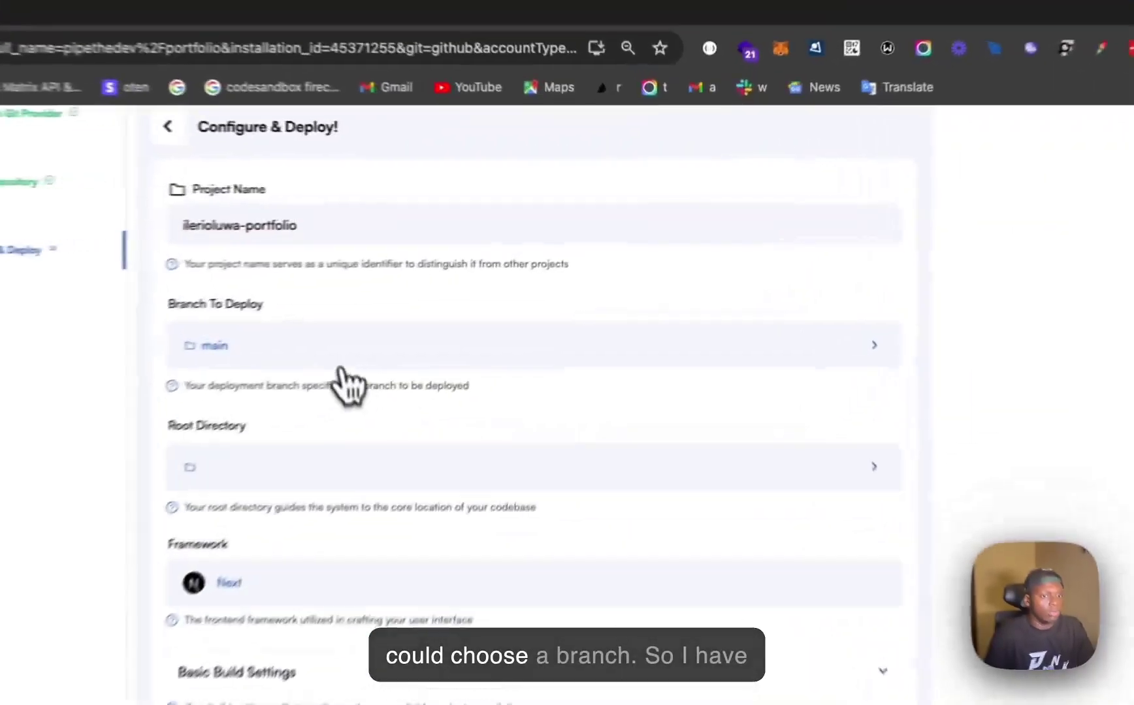
- Keep main as the branch to deploy and leave the repository root as the root directory
{"action": "left_click", "coordinate": [544, 263]}
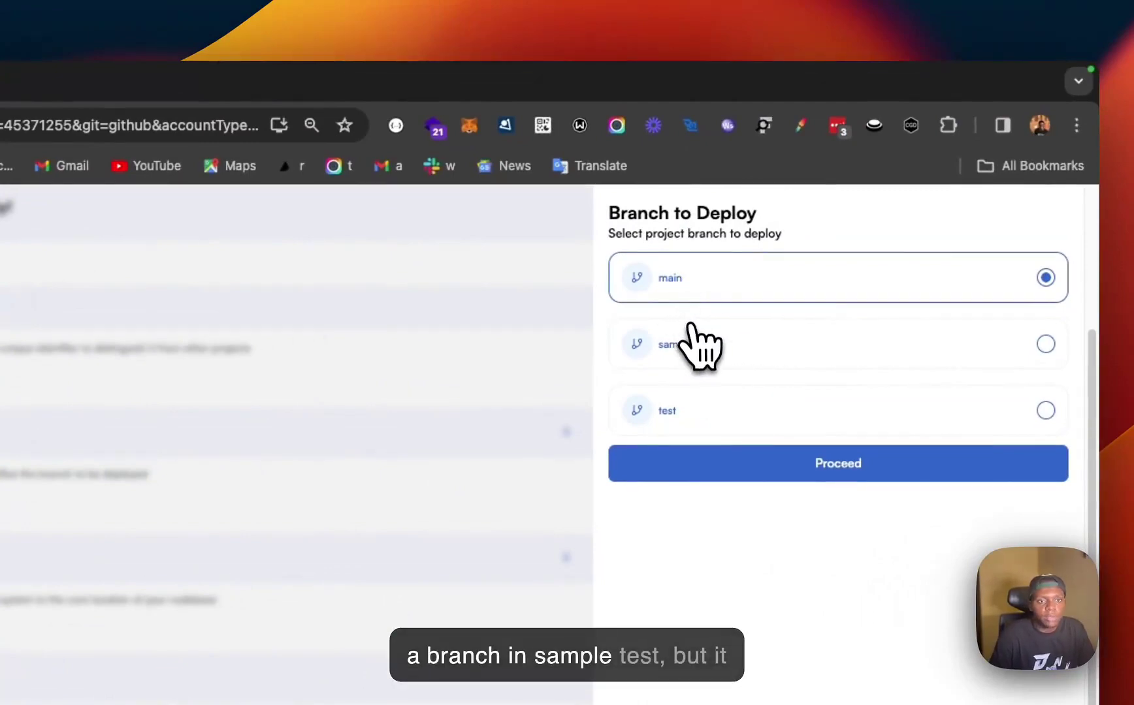
{"action": "left_click", "coordinate": [660, 457]}
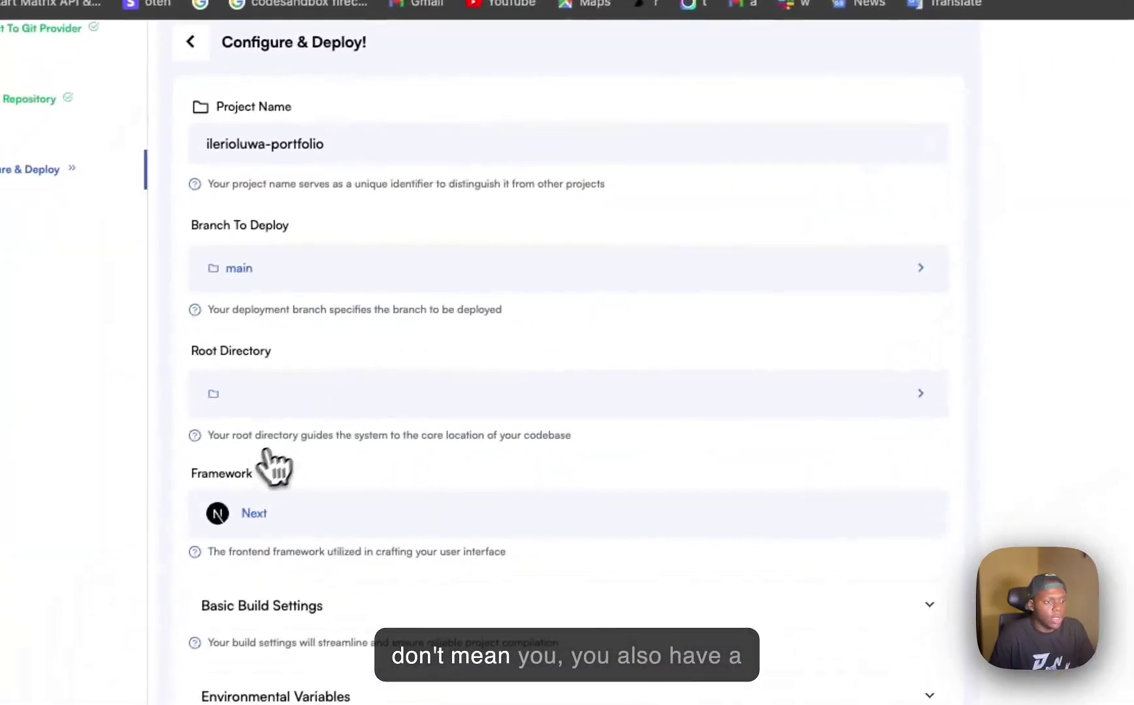
{"action": "left_click", "coordinate": [121, 542]}
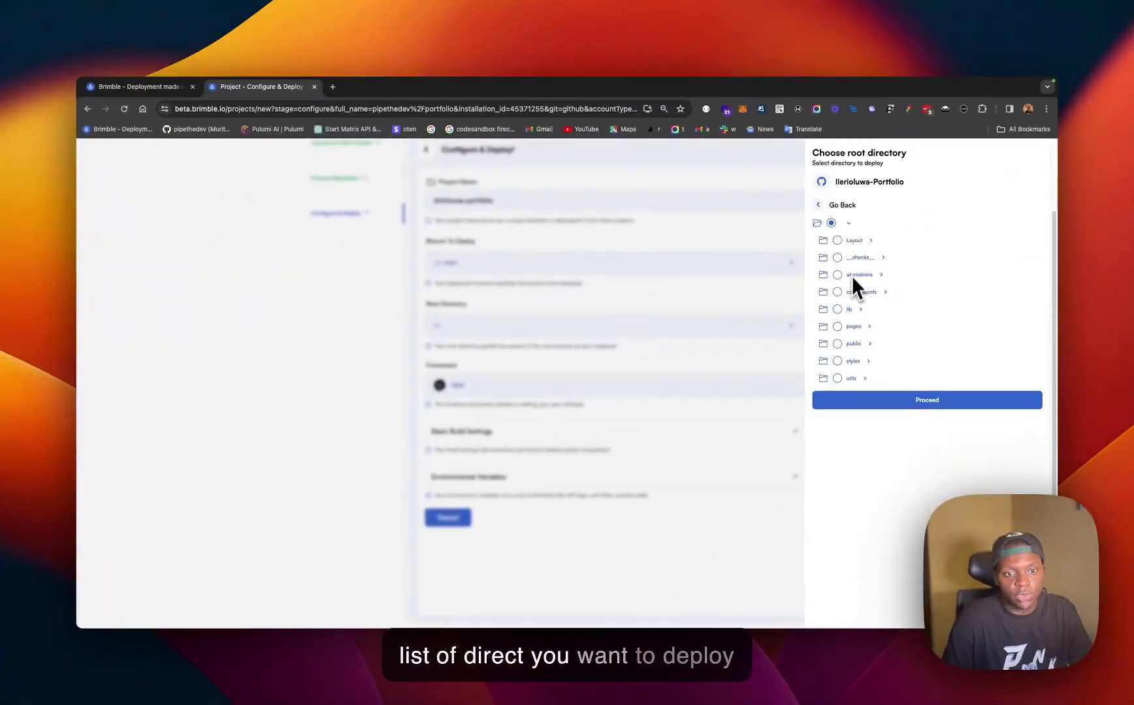
{"action": "left_click", "coordinate": [603, 281]}
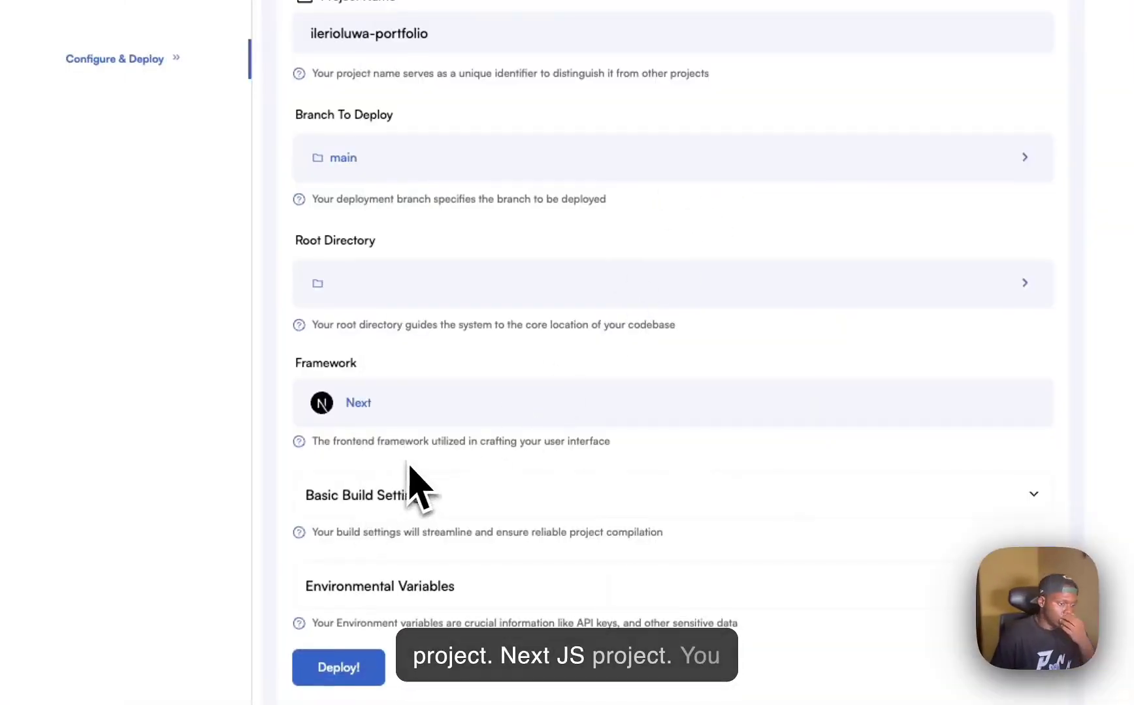
- Examine the build command and the Bun runtime option in the basic build settings
{"action": "left_click", "coordinate": [405, 485]}
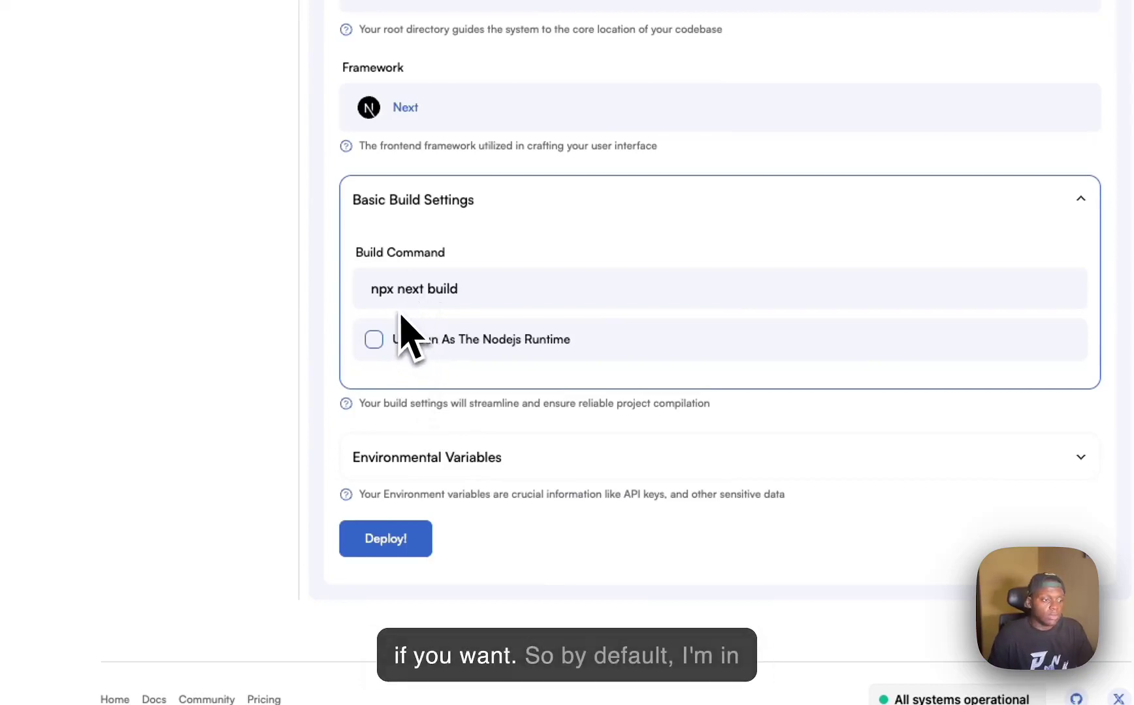
{"action": "left_click_drag", "start_coordinate": [379, 292], "coordinate": [496, 293]}
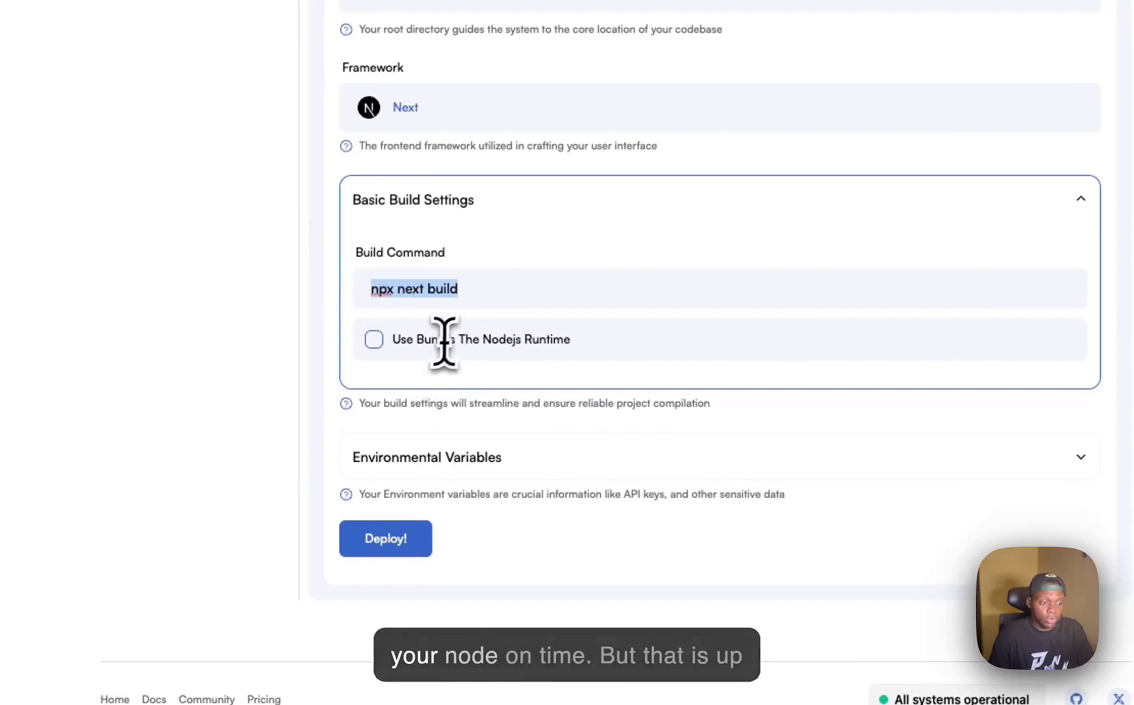
{"action": "key", "text": "Left"}
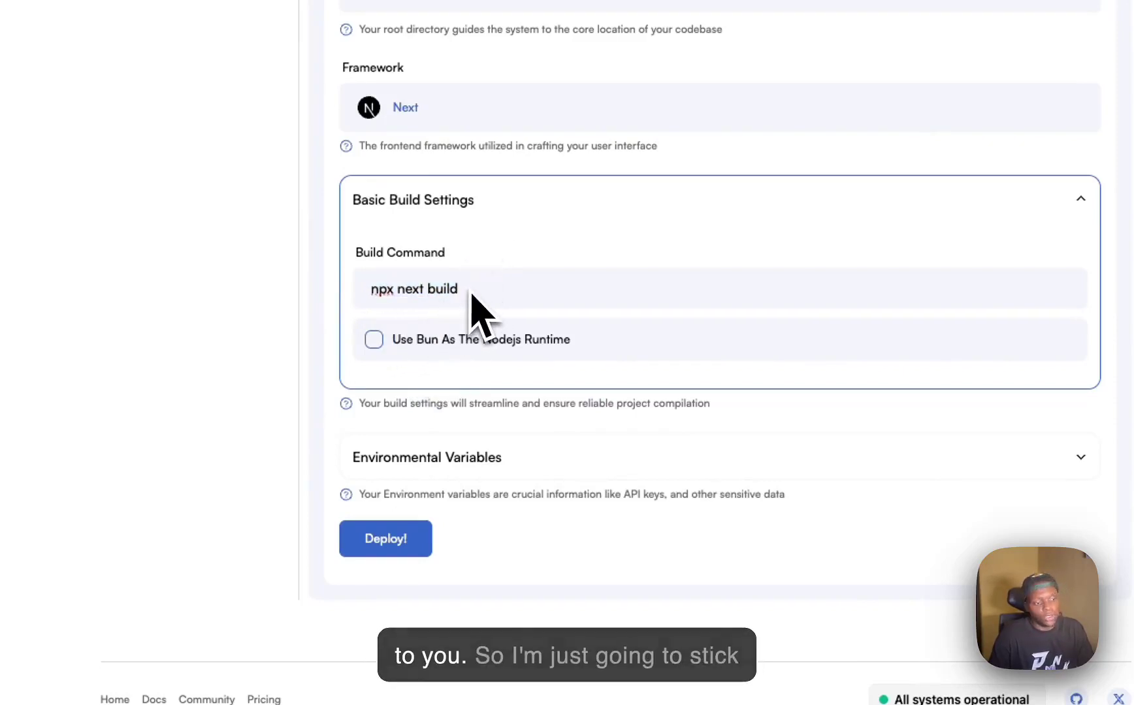
{"action": "left_click", "coordinate": [816, 271]}
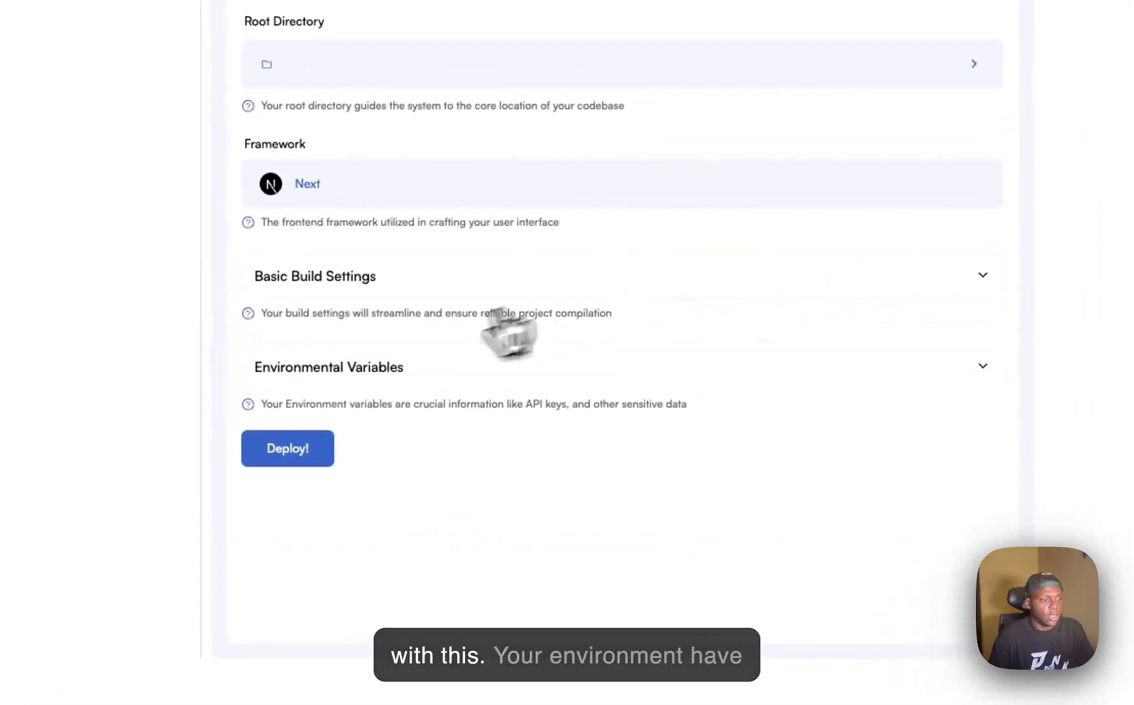
- Add an environment variable with the key REDIRECT_URL to the project configuration
{"action": "left_click", "coordinate": [365, 366]}
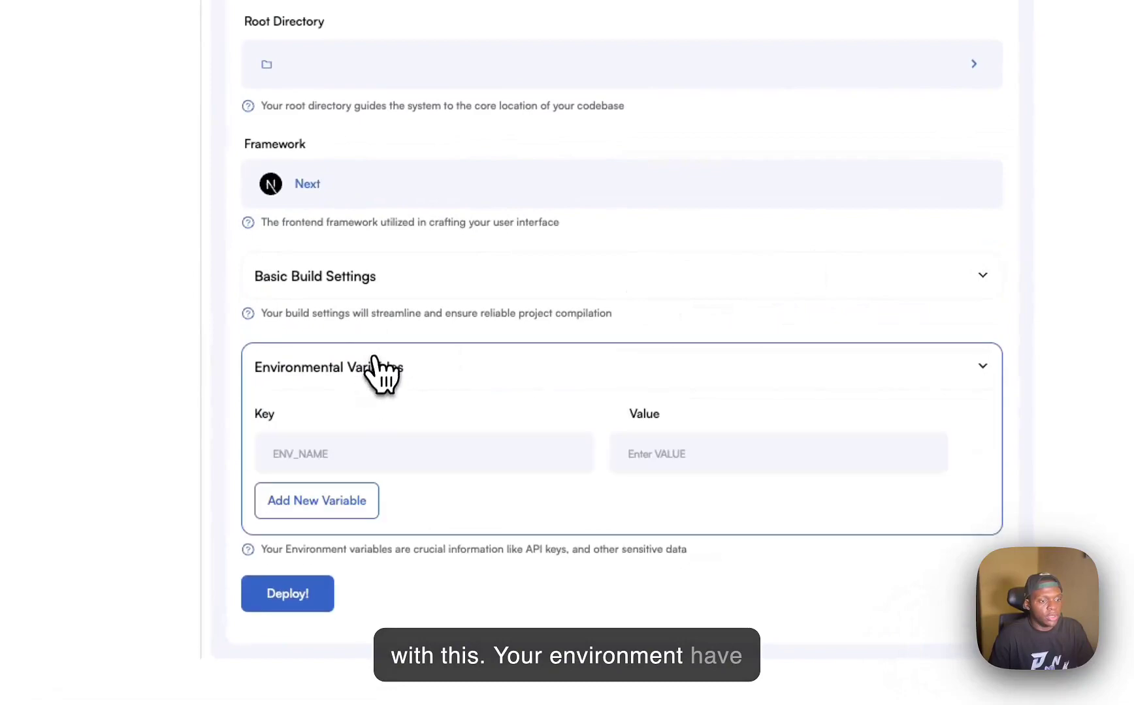
{"action": "left_click", "coordinate": [355, 452]}
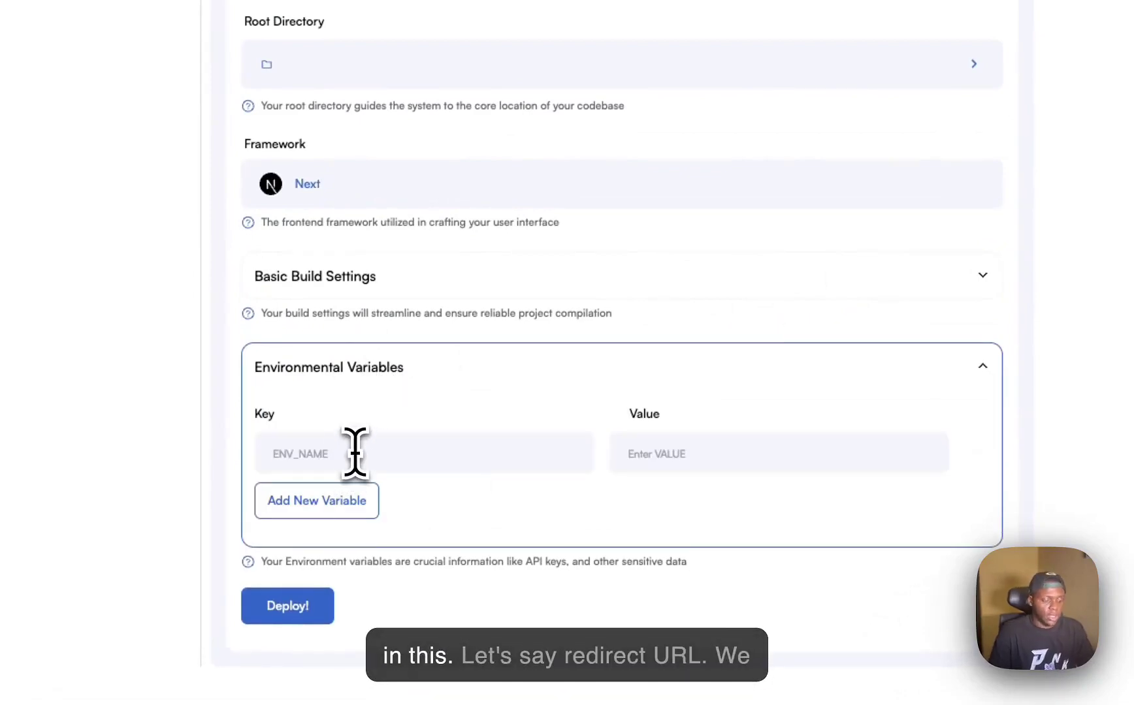
{"action": "type", "text": "REDIR"}
{"action": "type", "text": "ECT)"}
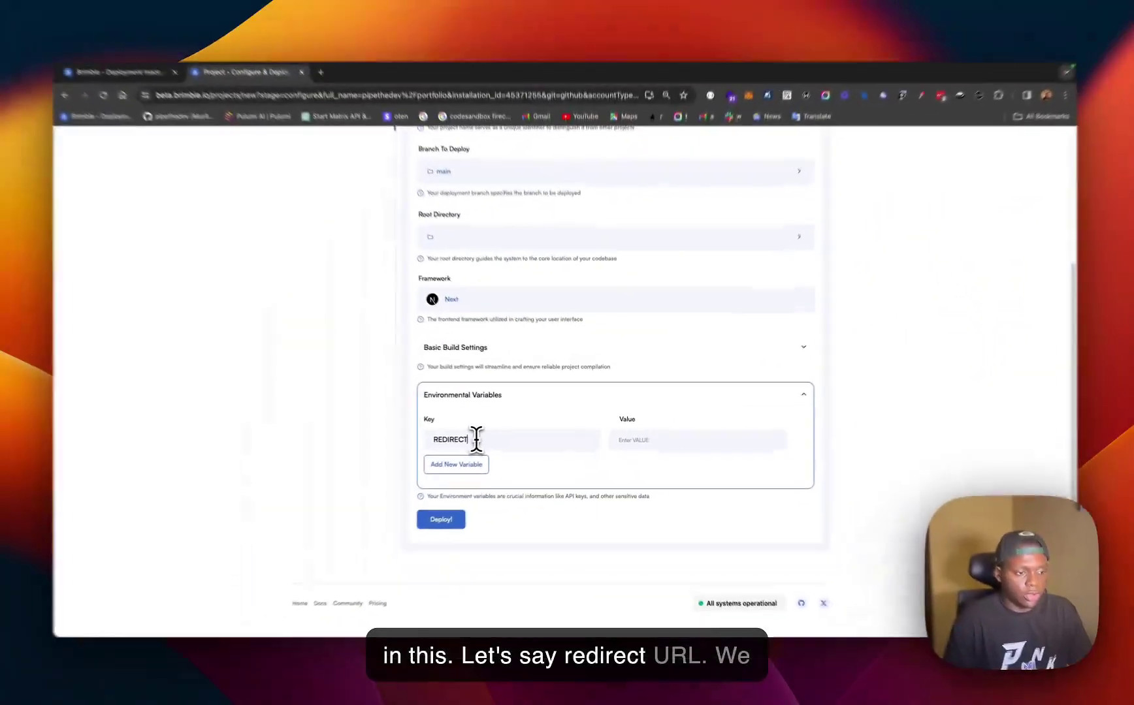
{"action": "type", "text": "URL"}
{"action": "key", "text": "BackSpace"}
{"action": "key", "text": "BackSpace"}
{"action": "key", "text": "BackSpace"}
{"action": "key", "text": "BackSpace"}
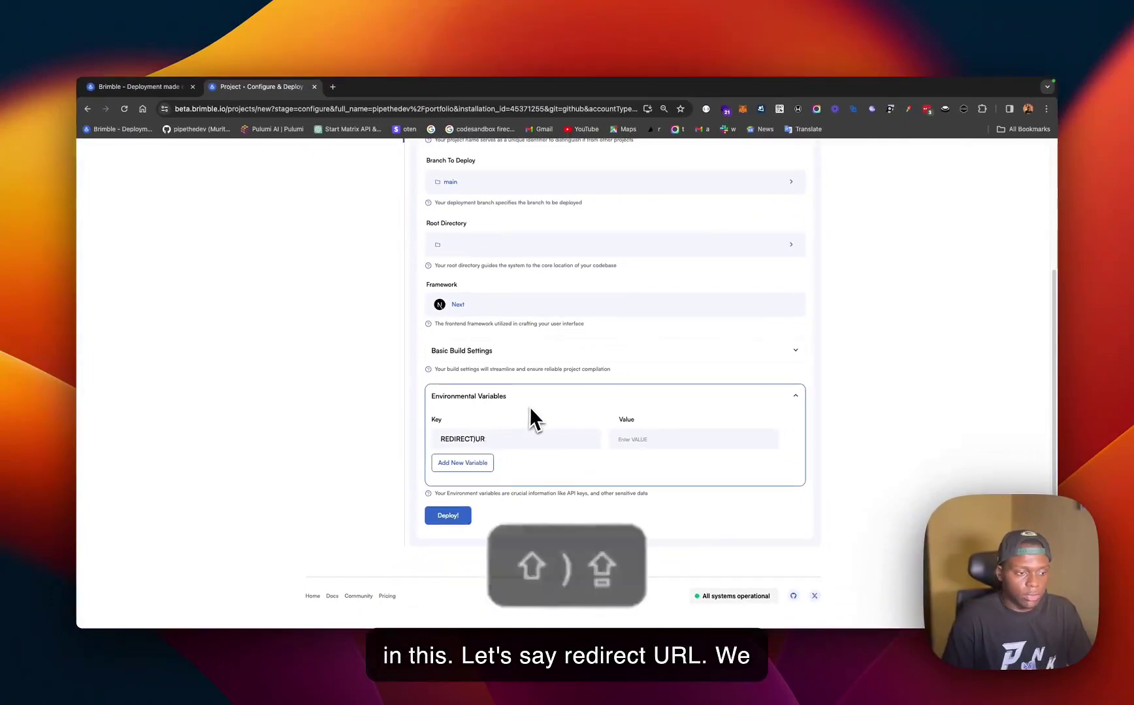
{"action": "type", "text": "_URL"}
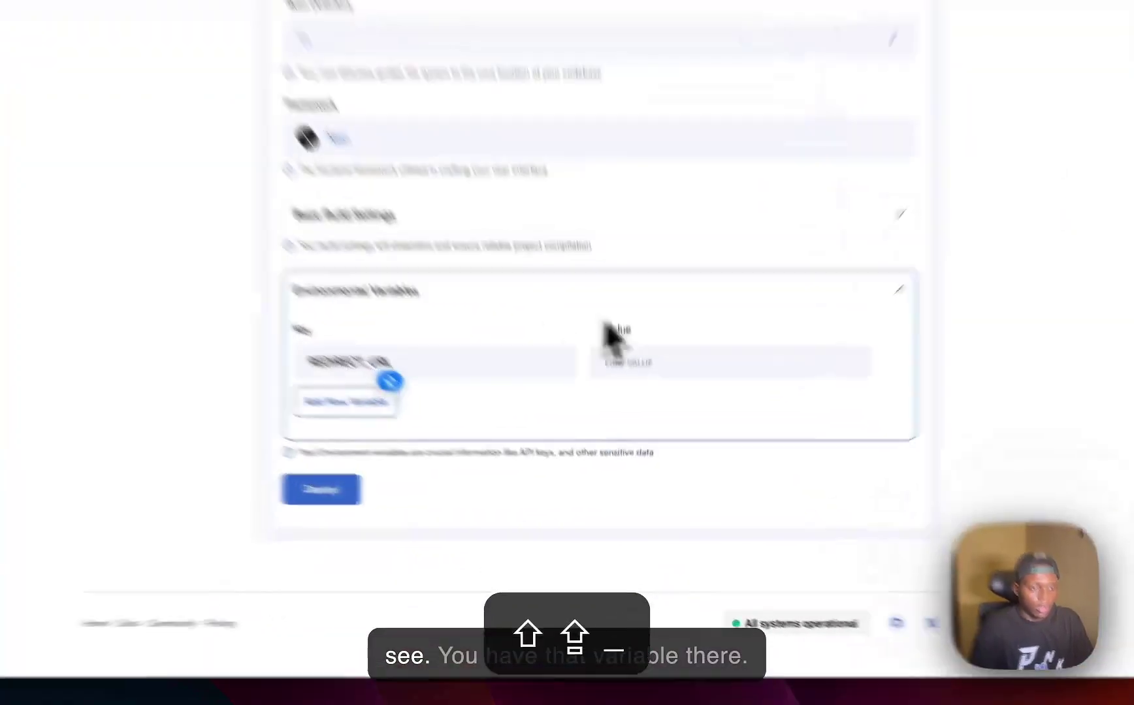
{"action": "left_click", "coordinate": [665, 444]}
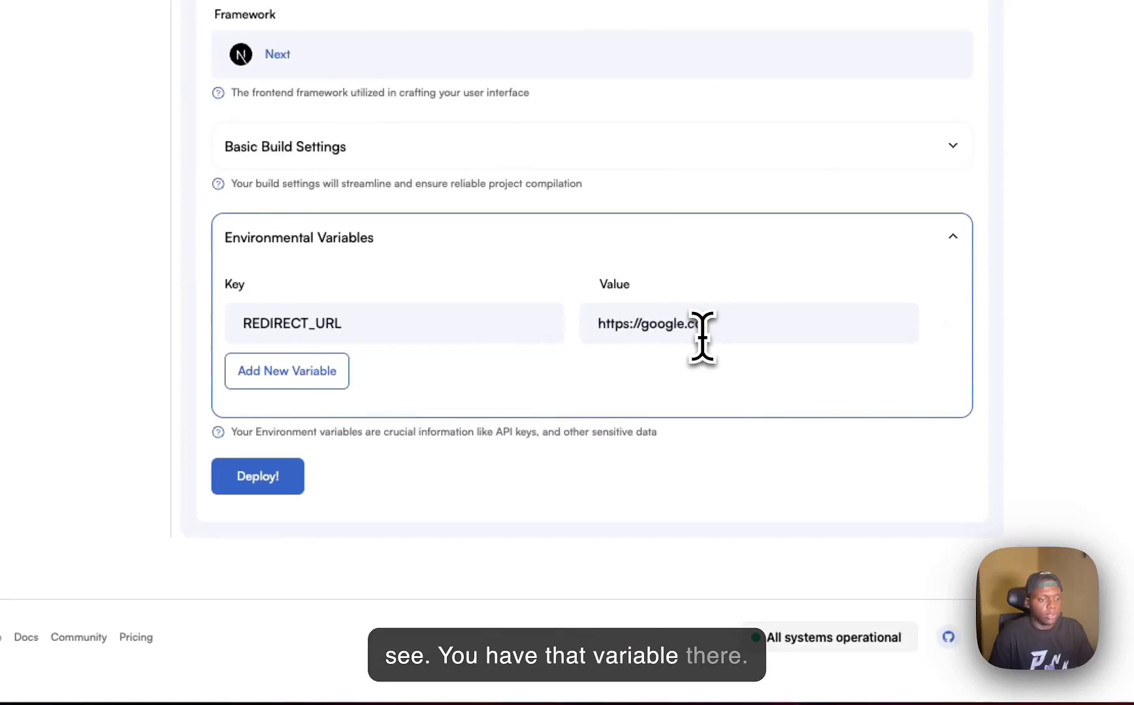
{"action": "left_click", "coordinate": [339, 372]}
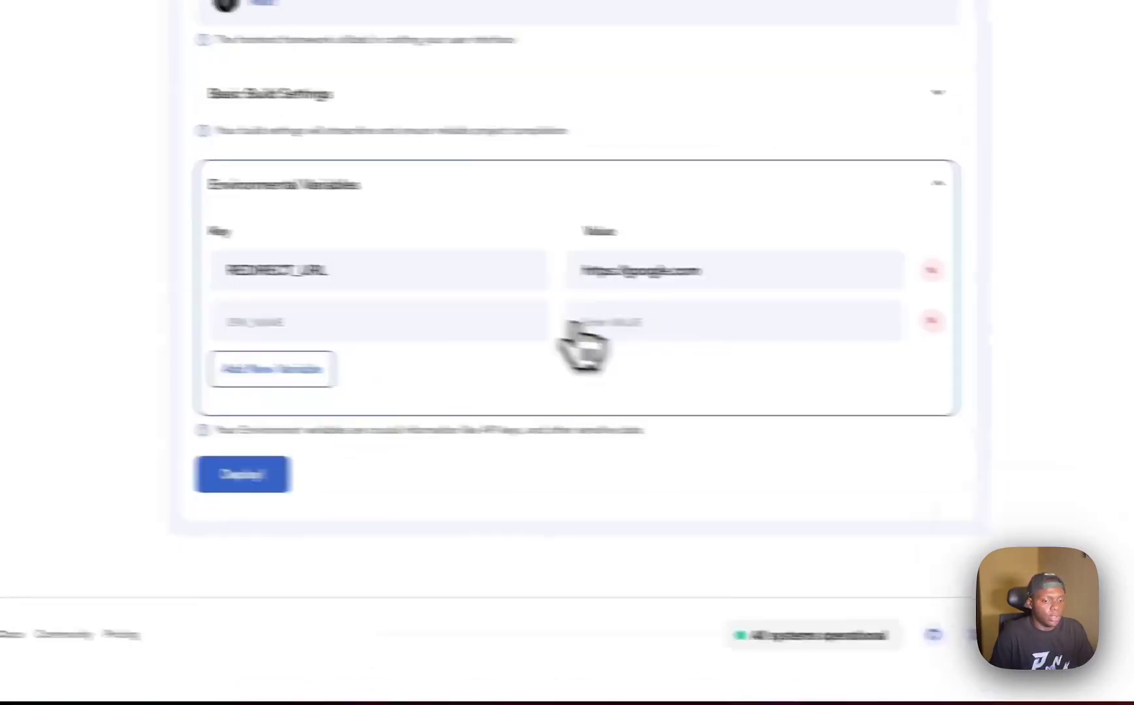
{"action": "left_click", "coordinate": [945, 372]}
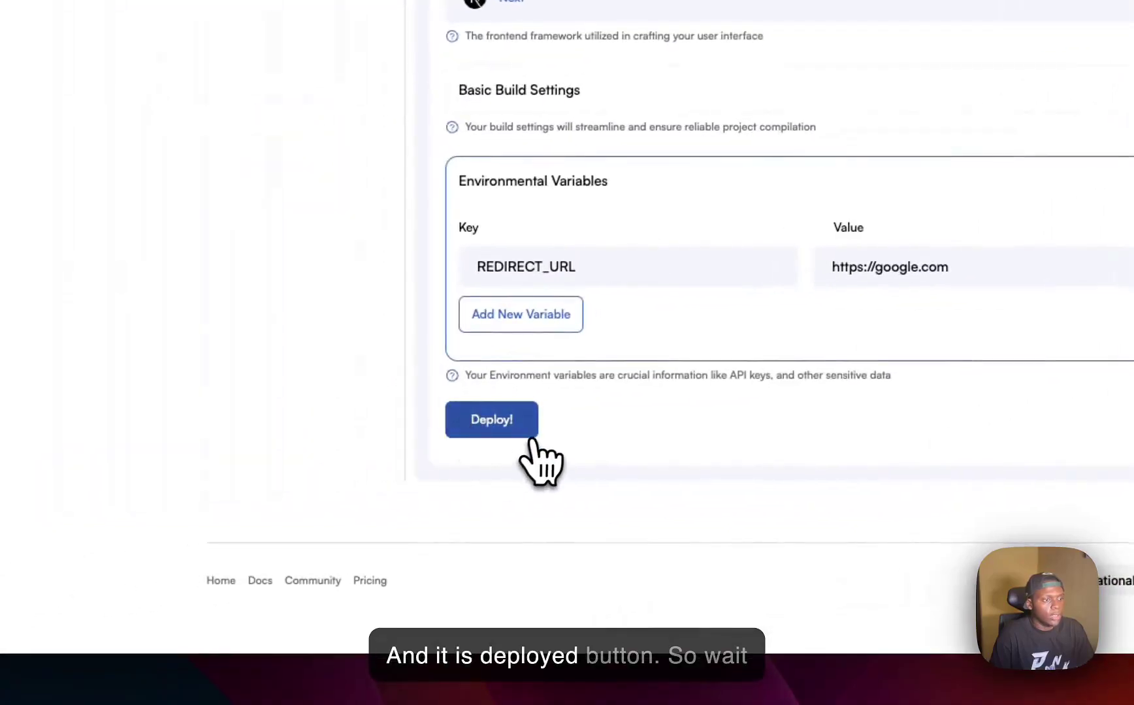
- Deploy the configured portfolio project
{"action": "left_click", "coordinate": [141, 458]}
{"action": "scroll", "coordinate": [519, 436], "scroll_direction": "up", "scroll_amount": 5}
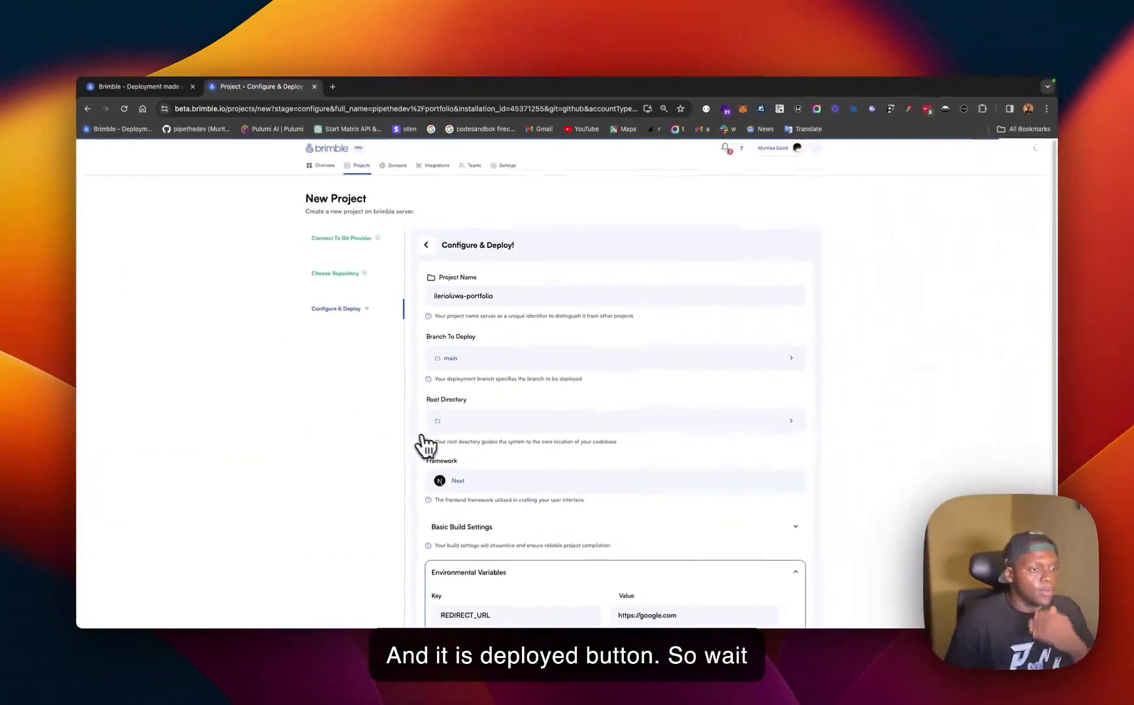
{"action": "scroll", "coordinate": [496, 366], "scroll_direction": "down", "scroll_amount": 3}
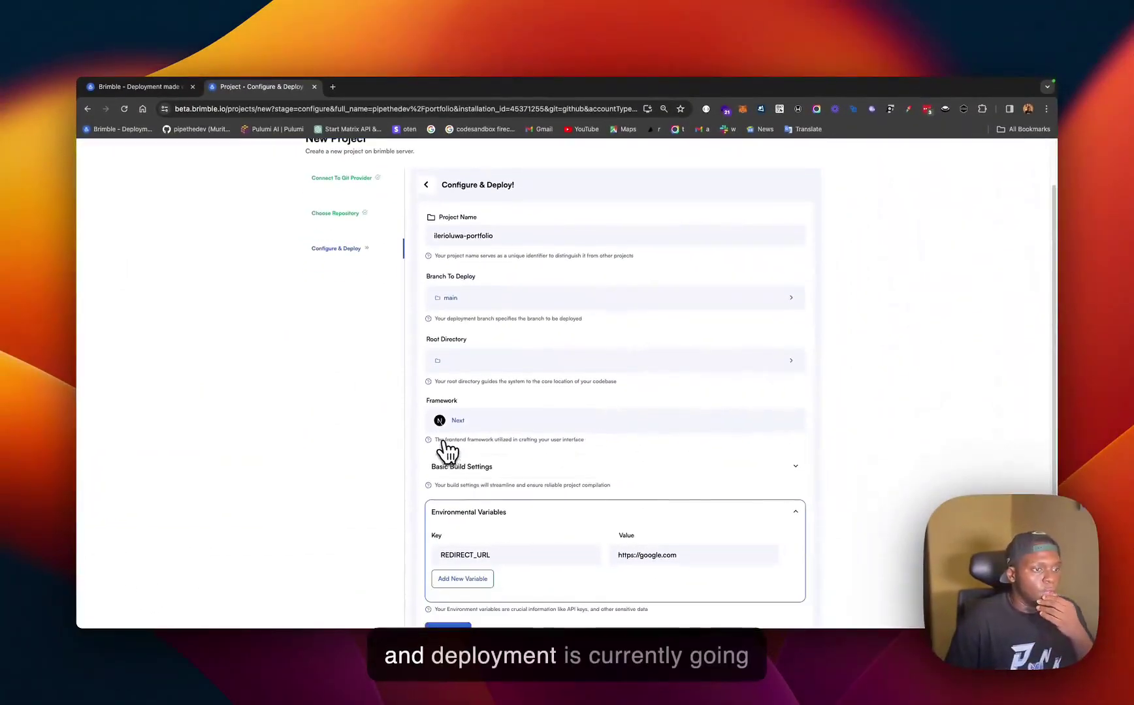
{"action": "scroll", "coordinate": [476, 473], "scroll_direction": "up", "scroll_amount": 3}
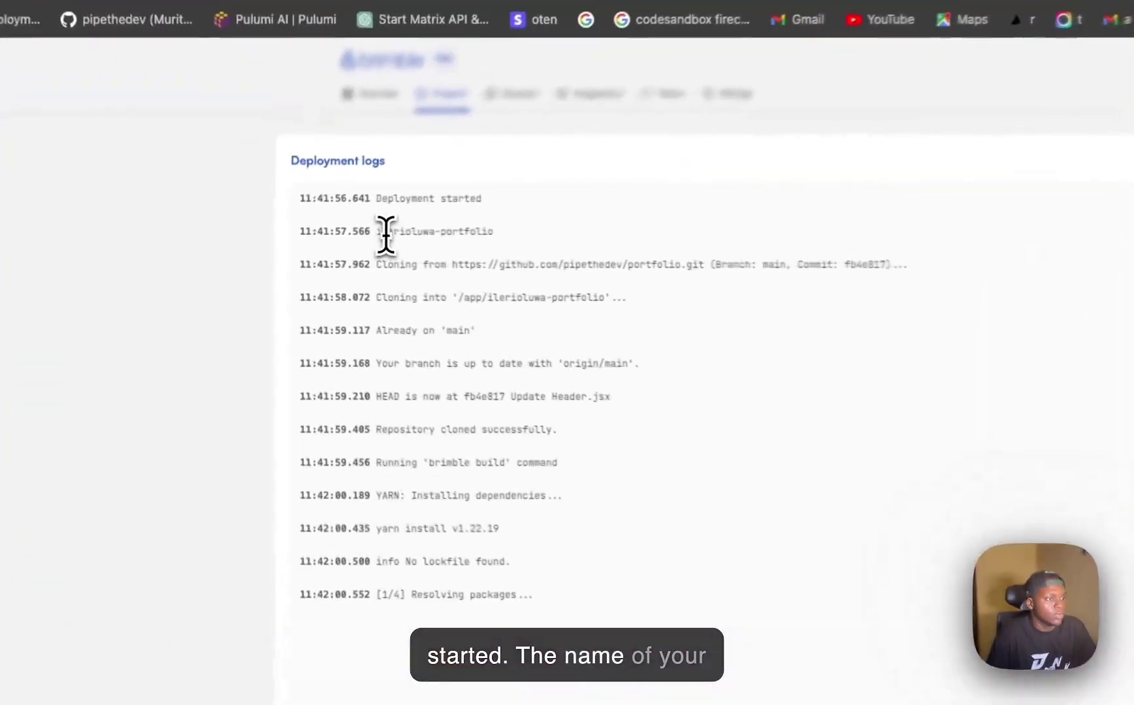
- Examine the project name and the source repository being cloned in the deployment logs
{"action": "left_click_drag", "start_coordinate": [327, 237], "coordinate": [384, 240]}
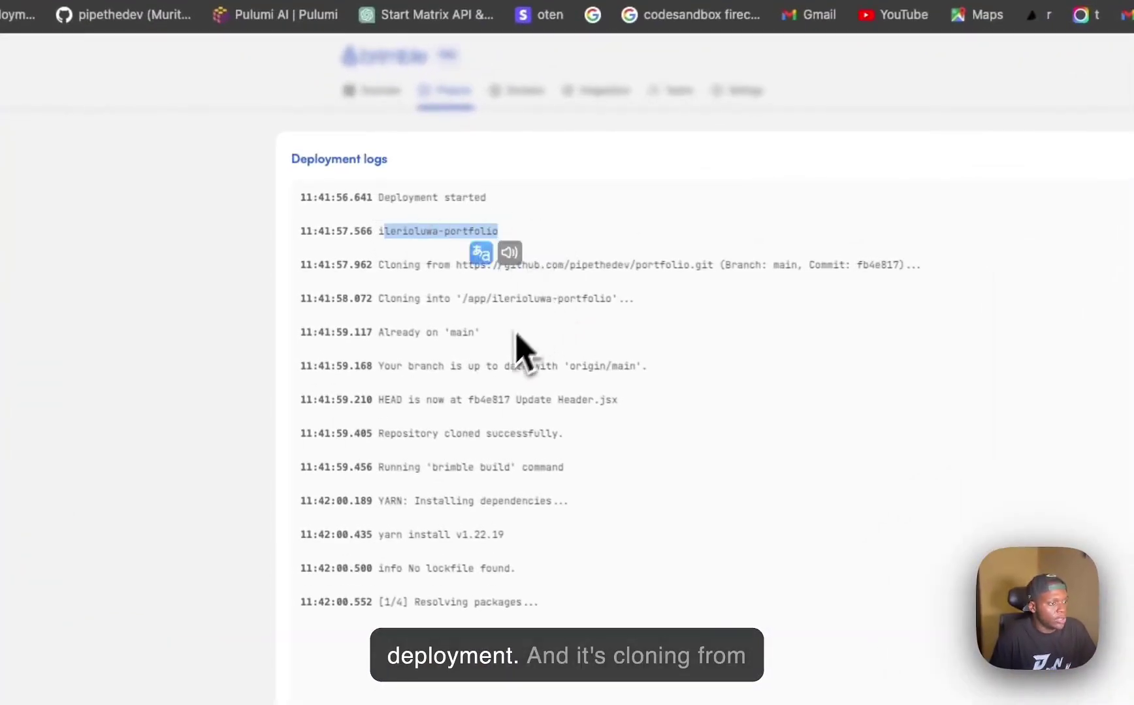
{"action": "left_click", "coordinate": [473, 415]}
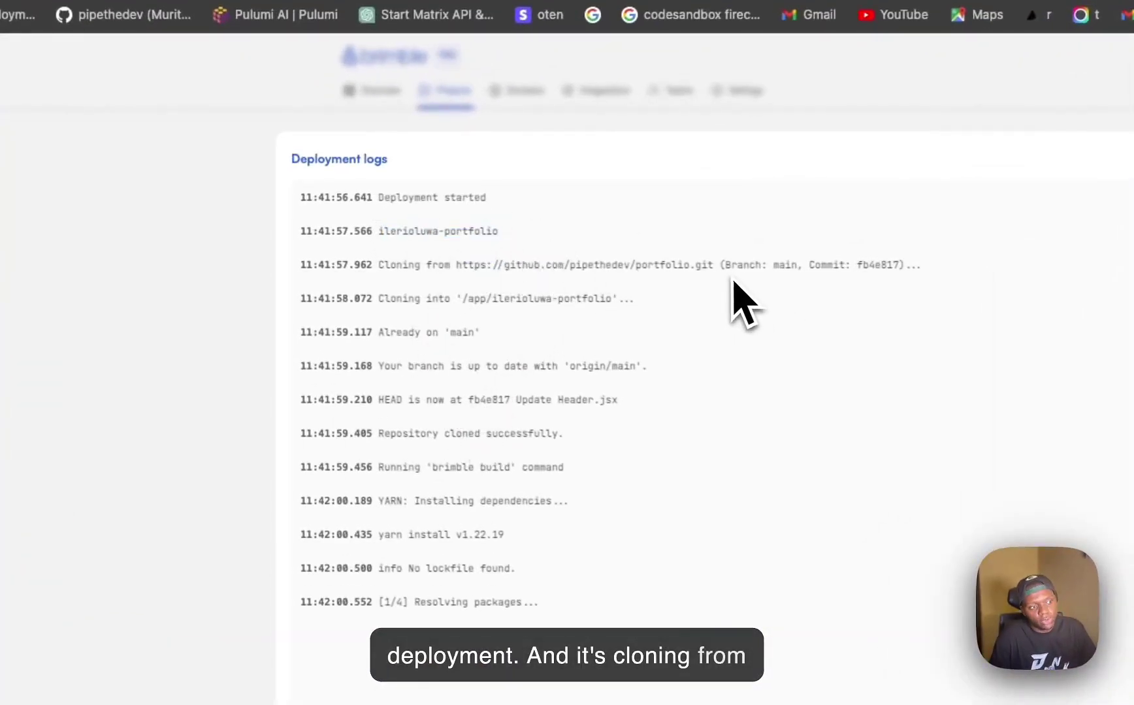
{"action": "left_click_drag", "start_coordinate": [714, 265], "coordinate": [468, 265]}
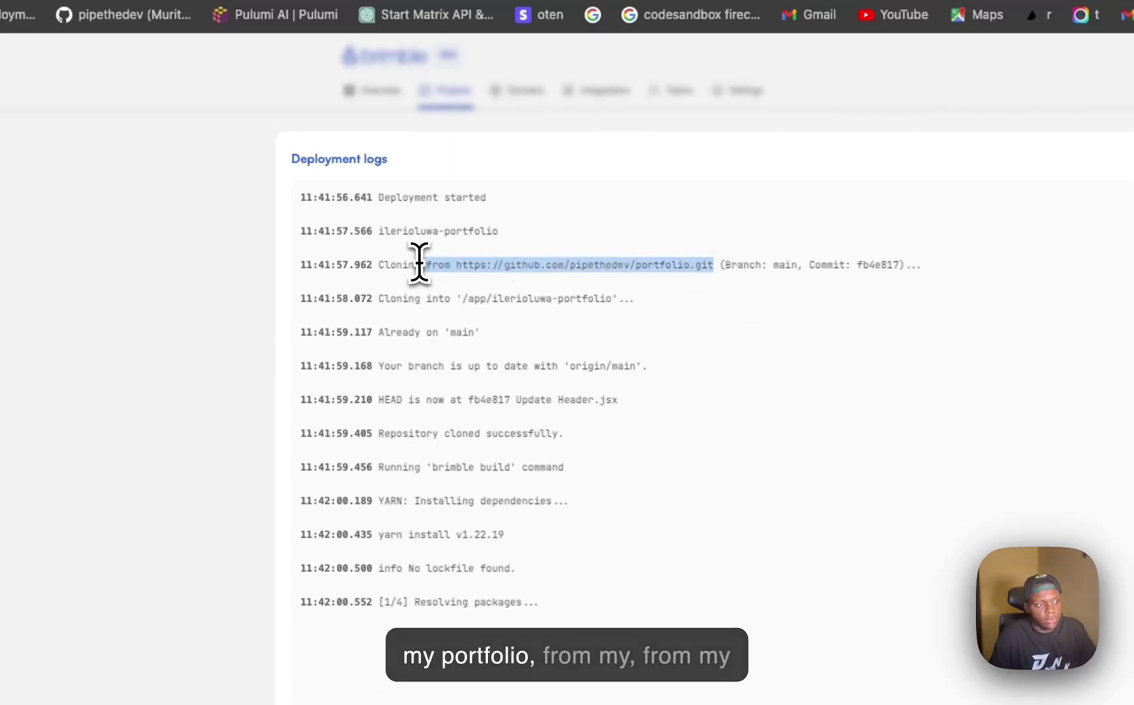
{"action": "left_click", "coordinate": [469, 352]}
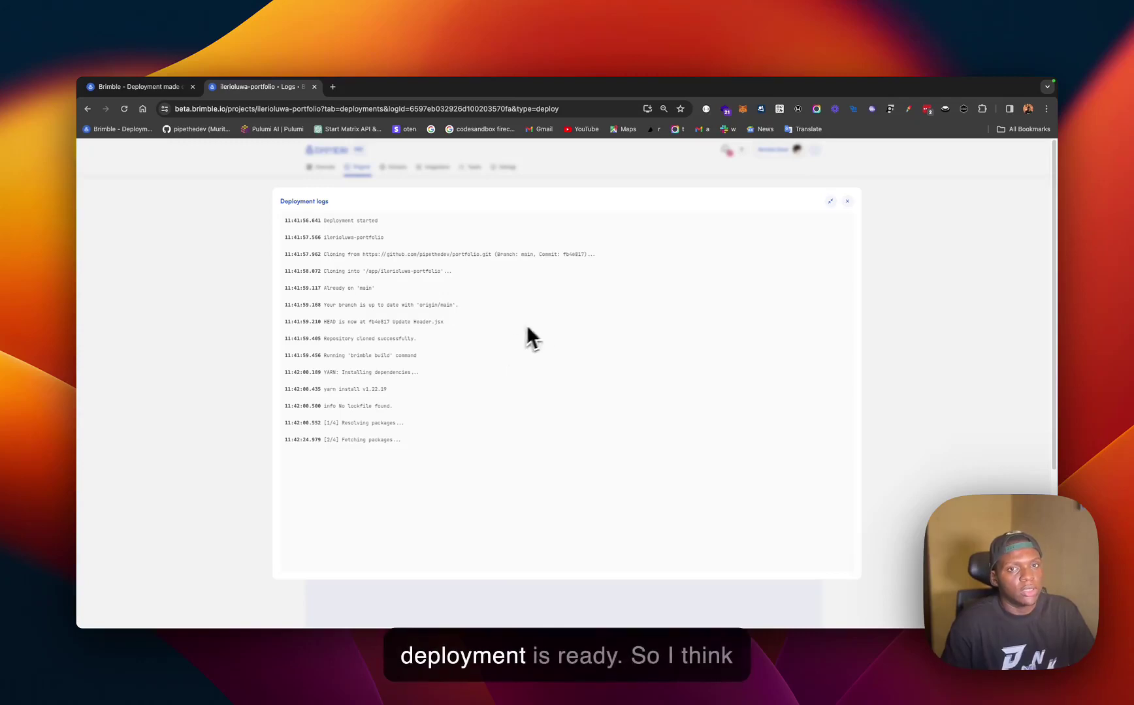
- Follow the deployment logs through to the end of the build output and close them
{"action": "scroll", "coordinate": [589, 339], "scroll_direction": "down", "scroll_amount": 3}
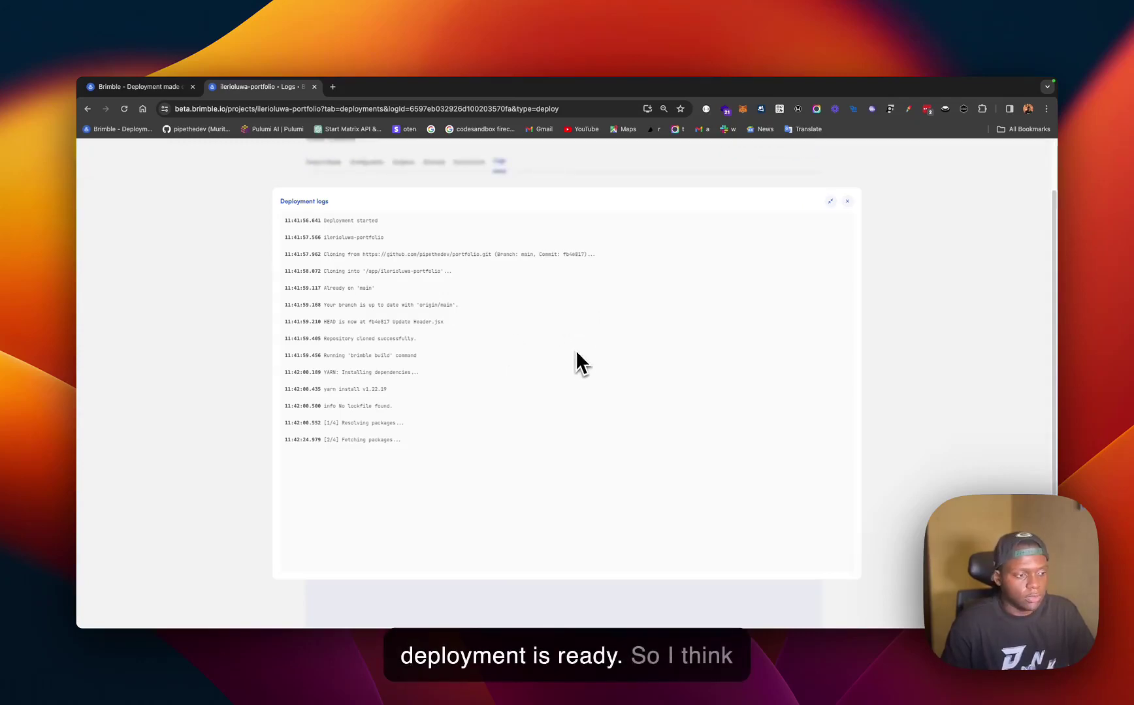
{"action": "scroll", "coordinate": [578, 364], "scroll_direction": "up", "scroll_amount": 3}
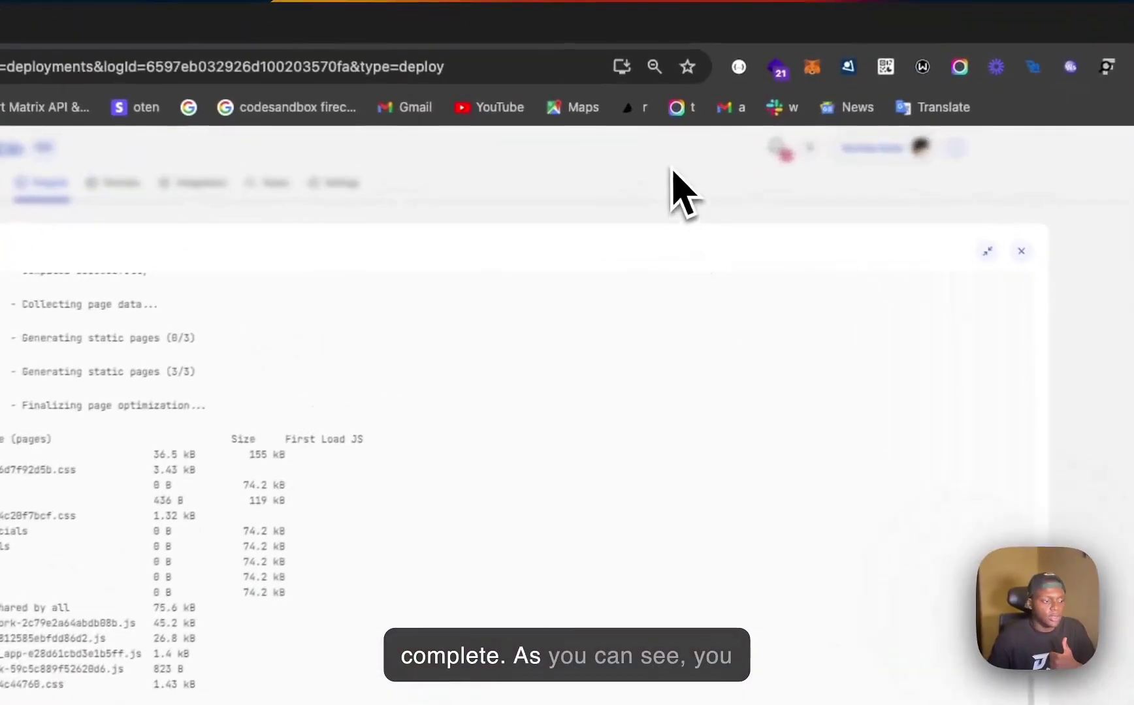
{"action": "left_click", "coordinate": [677, 171]}
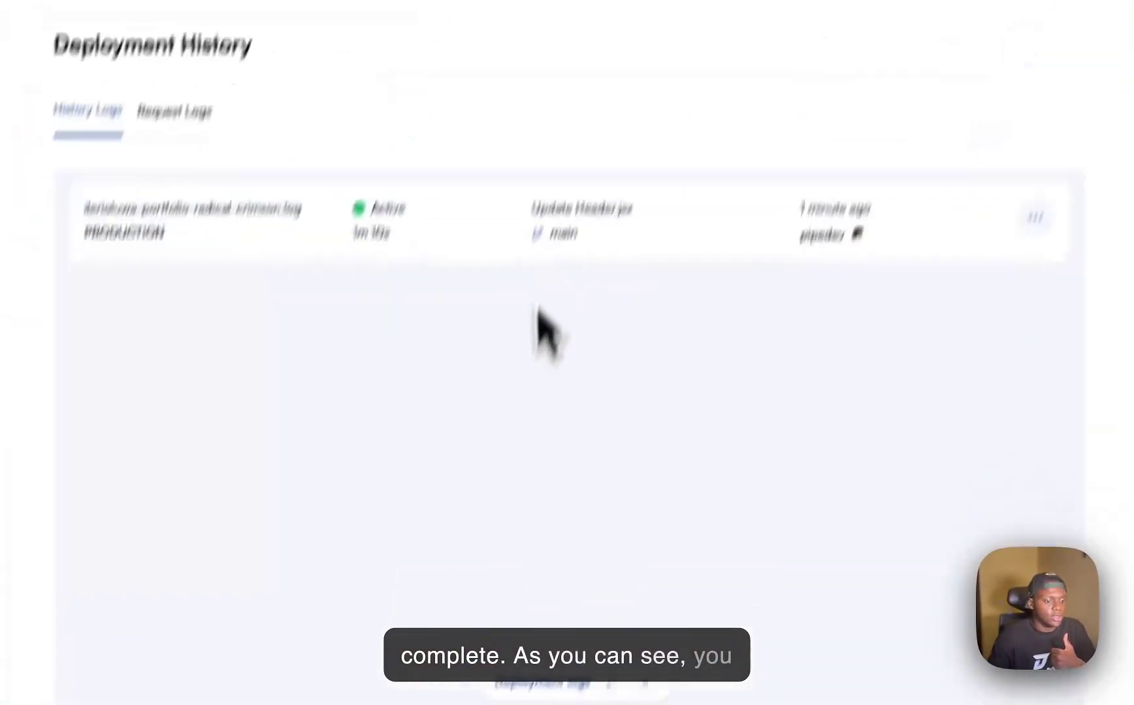
{"action": "left_click", "coordinate": [609, 684]}
{"action": "scroll", "coordinate": [519, 365], "scroll_direction": "down", "scroll_amount": 15}
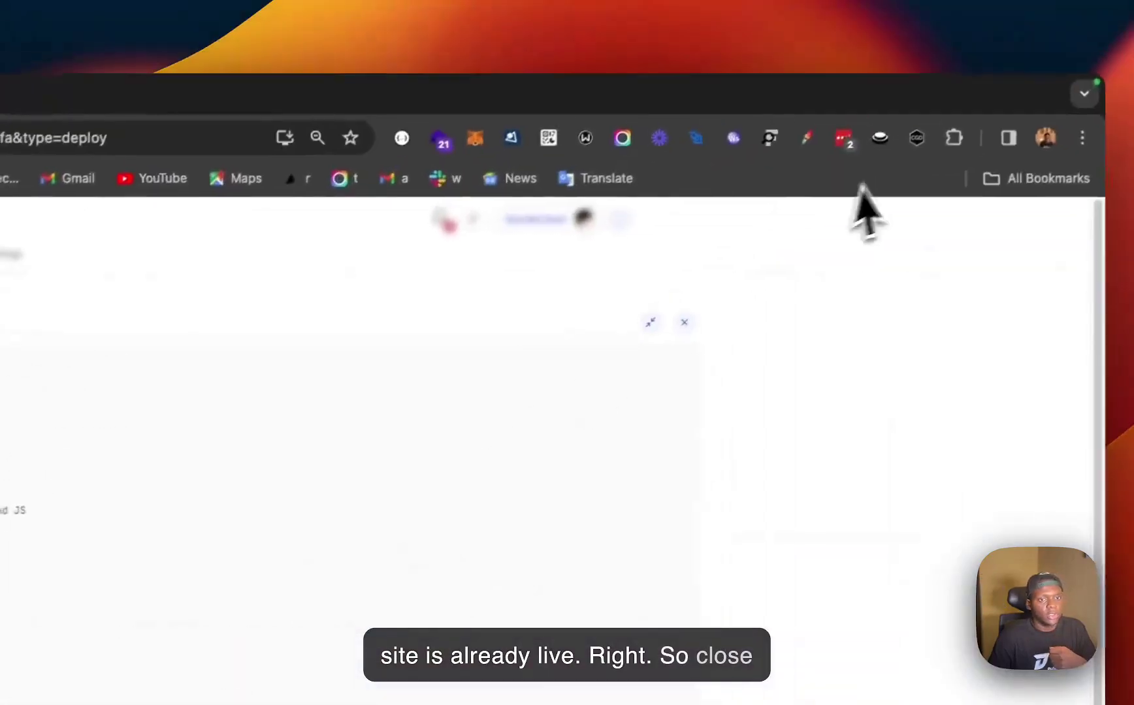
{"action": "left_click", "coordinate": [679, 326]}
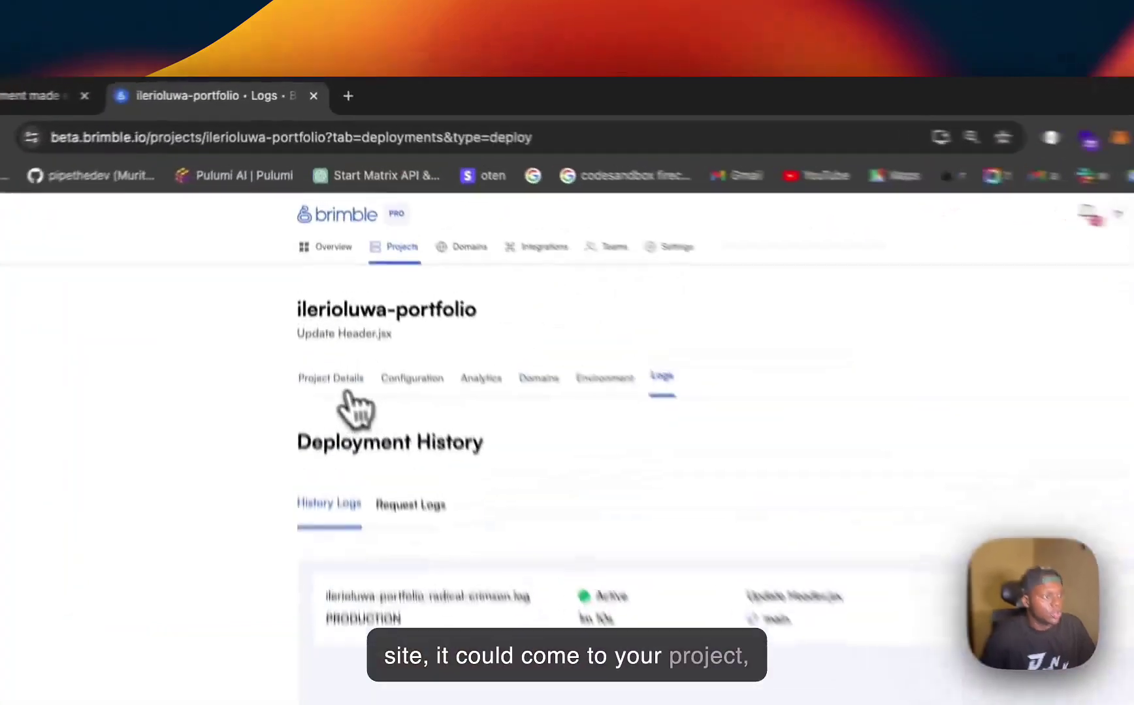
- Review the portfolio project's details, configuration, analytics and attached domains
{"action": "left_click", "coordinate": [324, 237]}
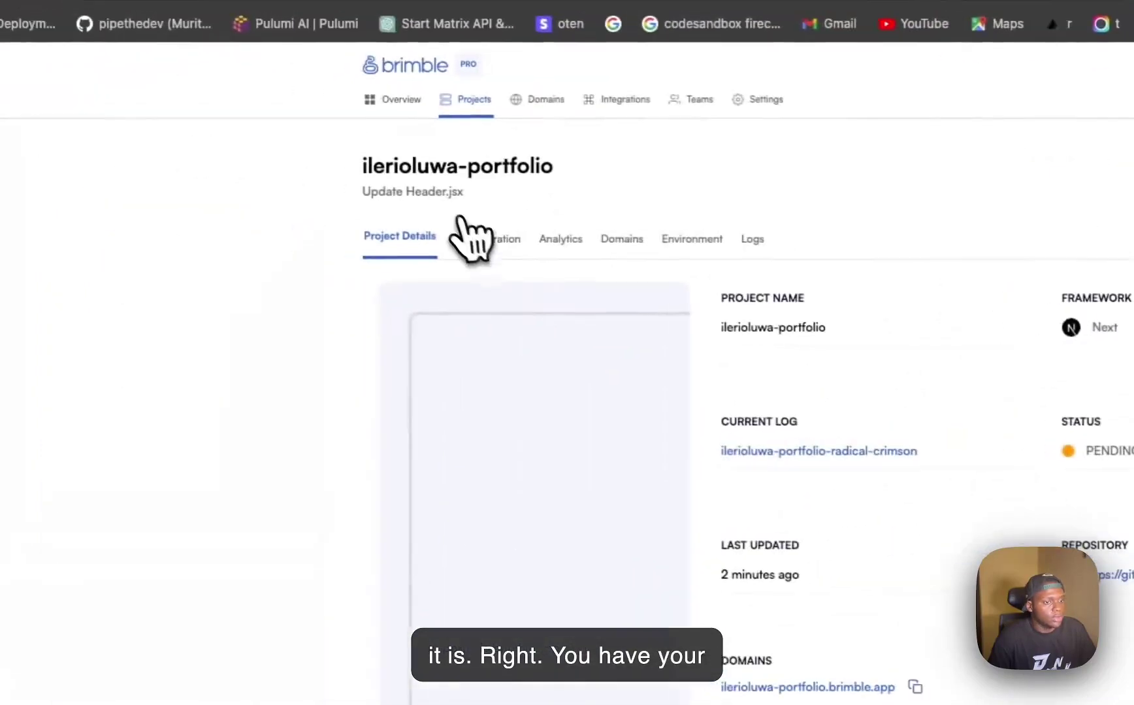
{"action": "left_click", "coordinate": [169, 201]}
{"action": "left_click", "coordinate": [557, 249]}
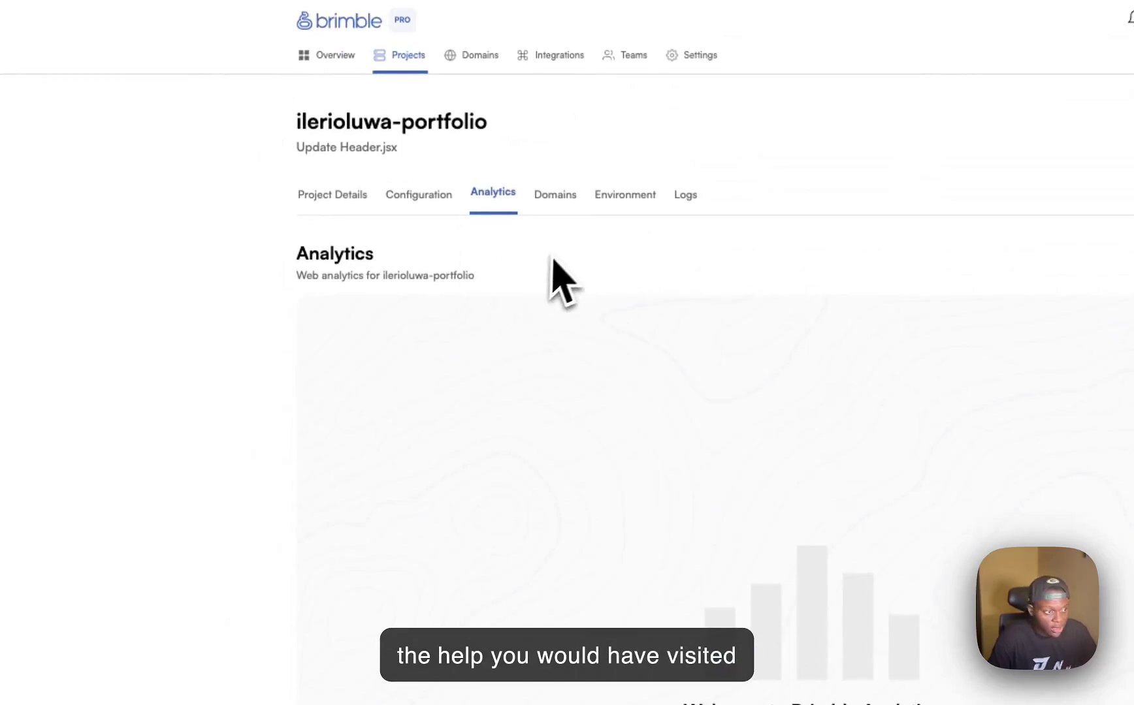
{"action": "left_click", "coordinate": [568, 196]}
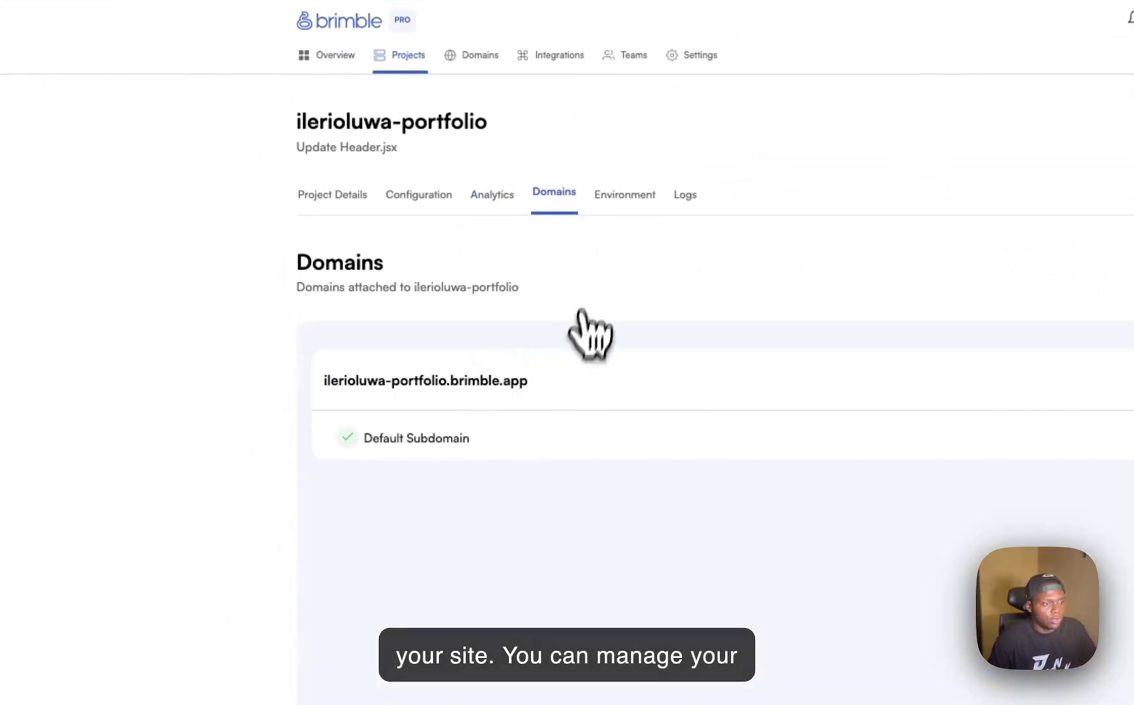
- View the project's environment variables in the raw editor and leave it without updating anything
{"action": "left_click", "coordinate": [625, 196]}
{"action": "scroll", "coordinate": [633, 539], "scroll_direction": "down", "scroll_amount": 3}
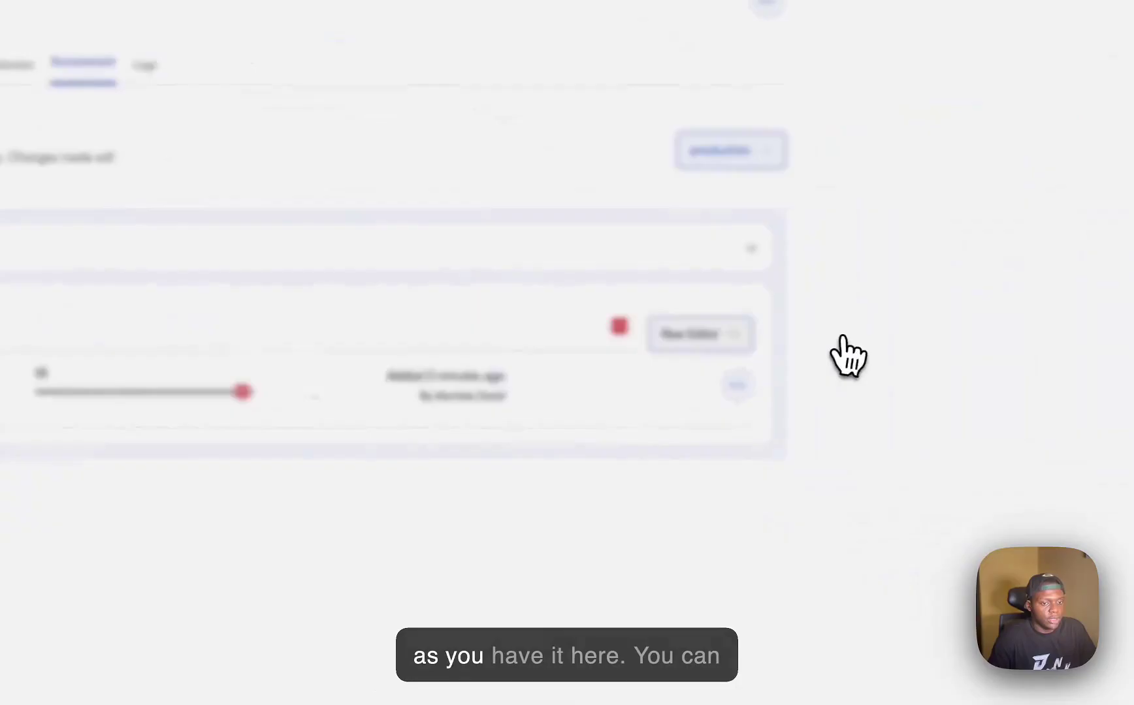
{"action": "left_click", "coordinate": [1003, 352]}
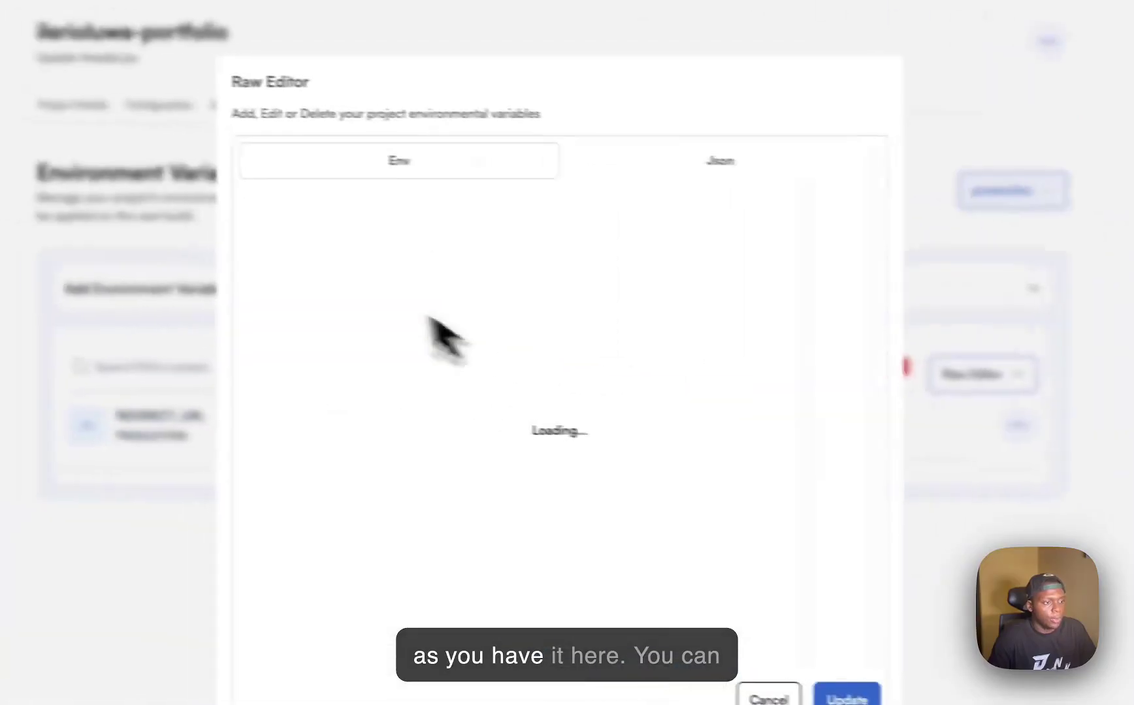
{"action": "left_click", "coordinate": [690, 161]}
{"action": "left_click", "coordinate": [542, 176]}
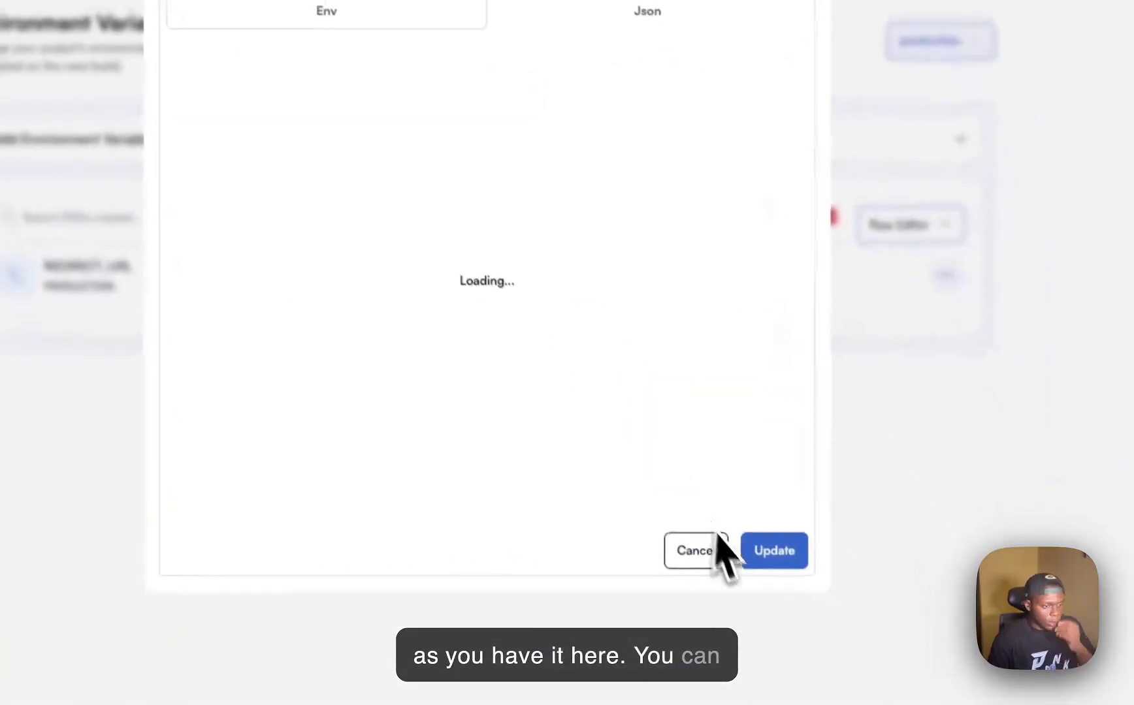
{"action": "left_click", "coordinate": [692, 544]}
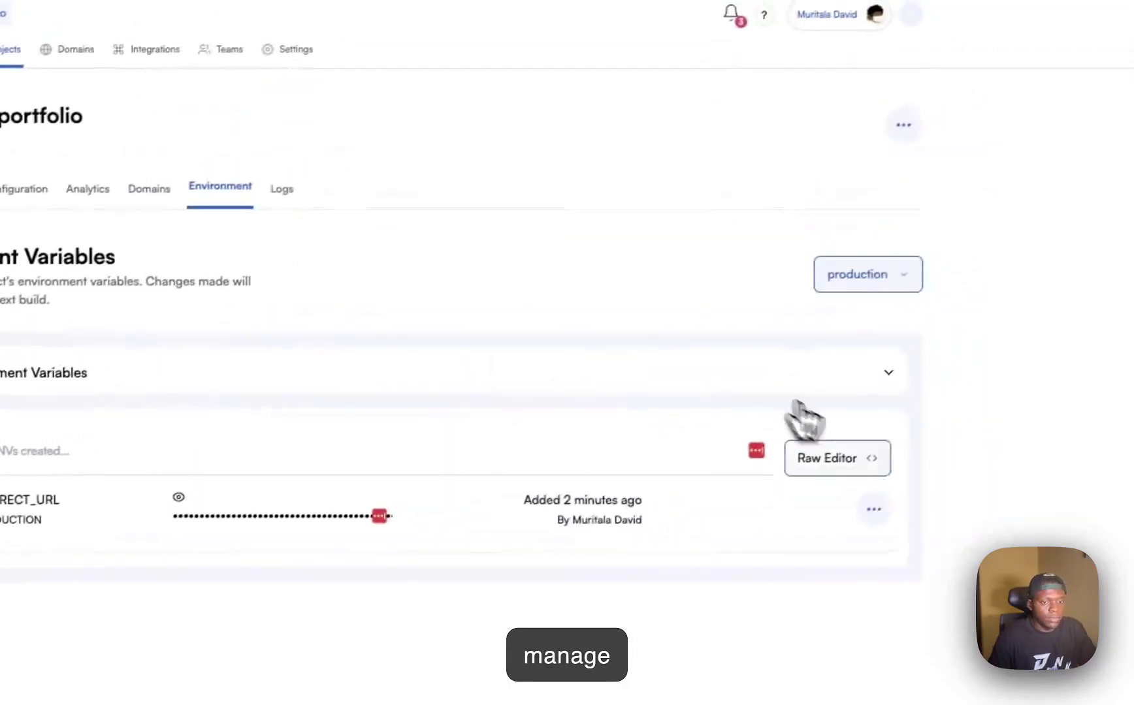
{"action": "left_click", "coordinate": [905, 218]}
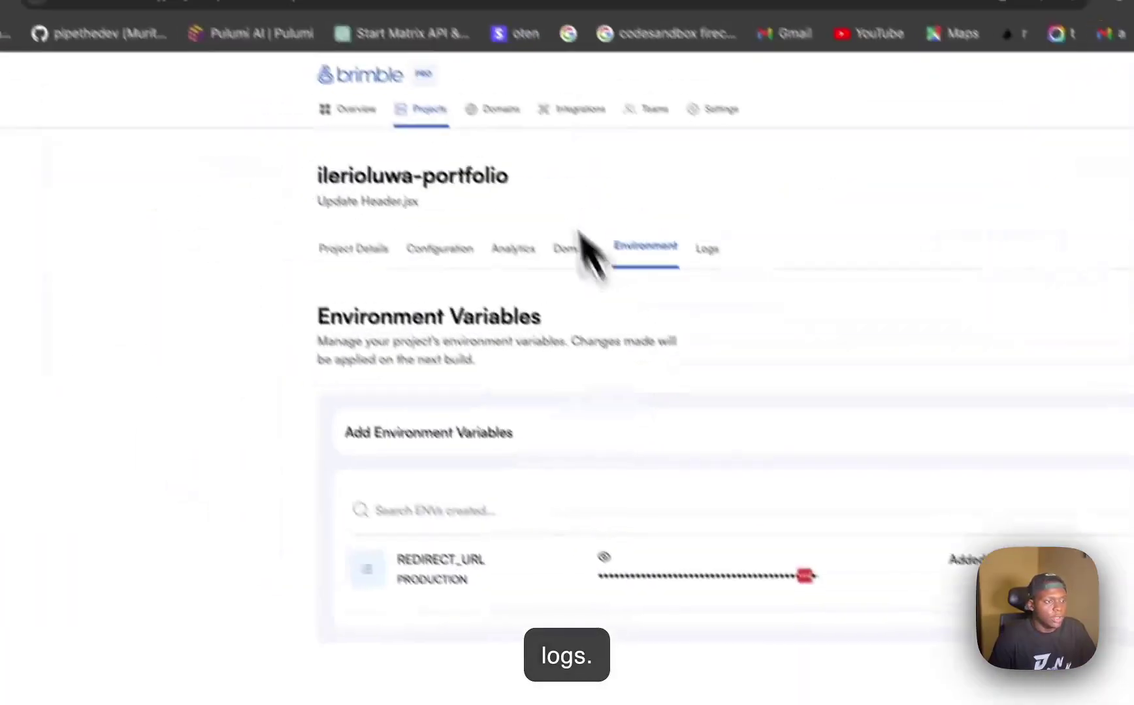
- Check the project's deployment history and open the deployed portfolio through its brimble.app domain
{"action": "left_click", "coordinate": [707, 248]}
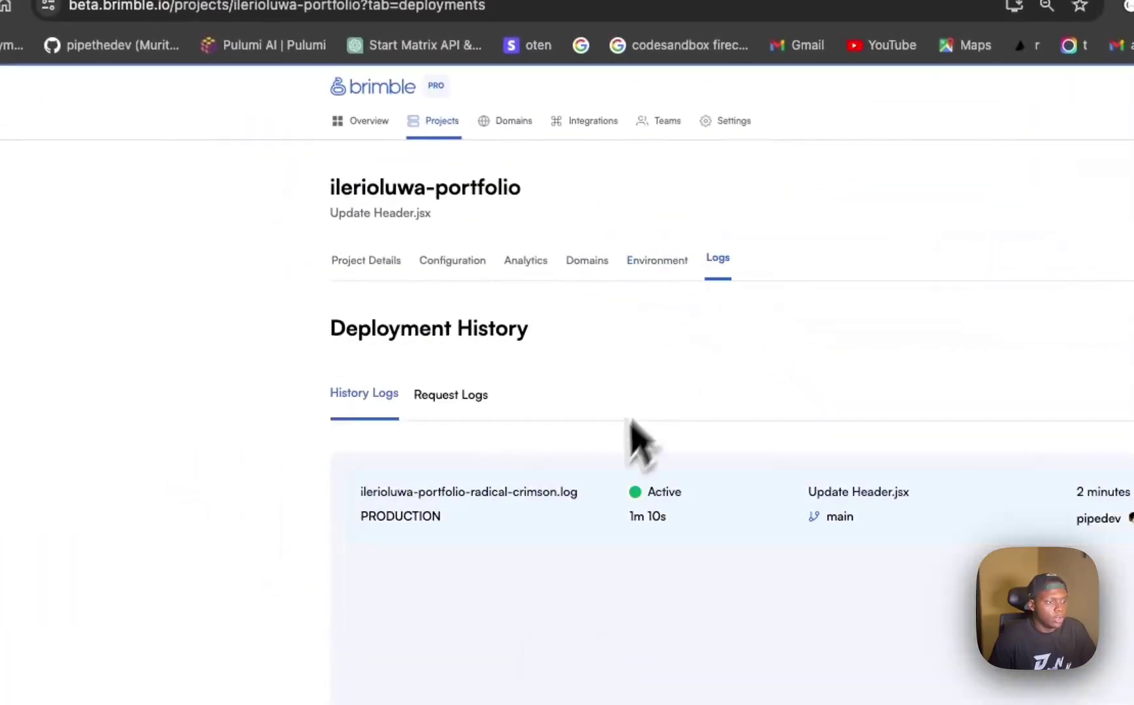
{"action": "left_click", "coordinate": [353, 249]}
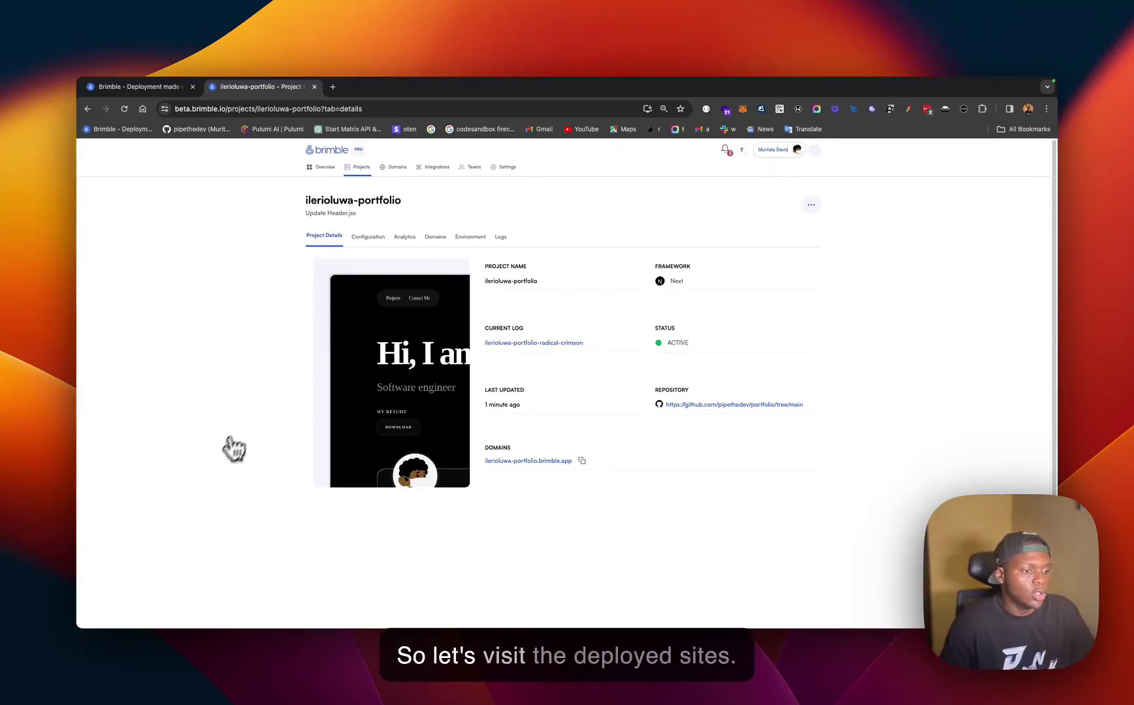
{"action": "left_click", "coordinate": [512, 462]}
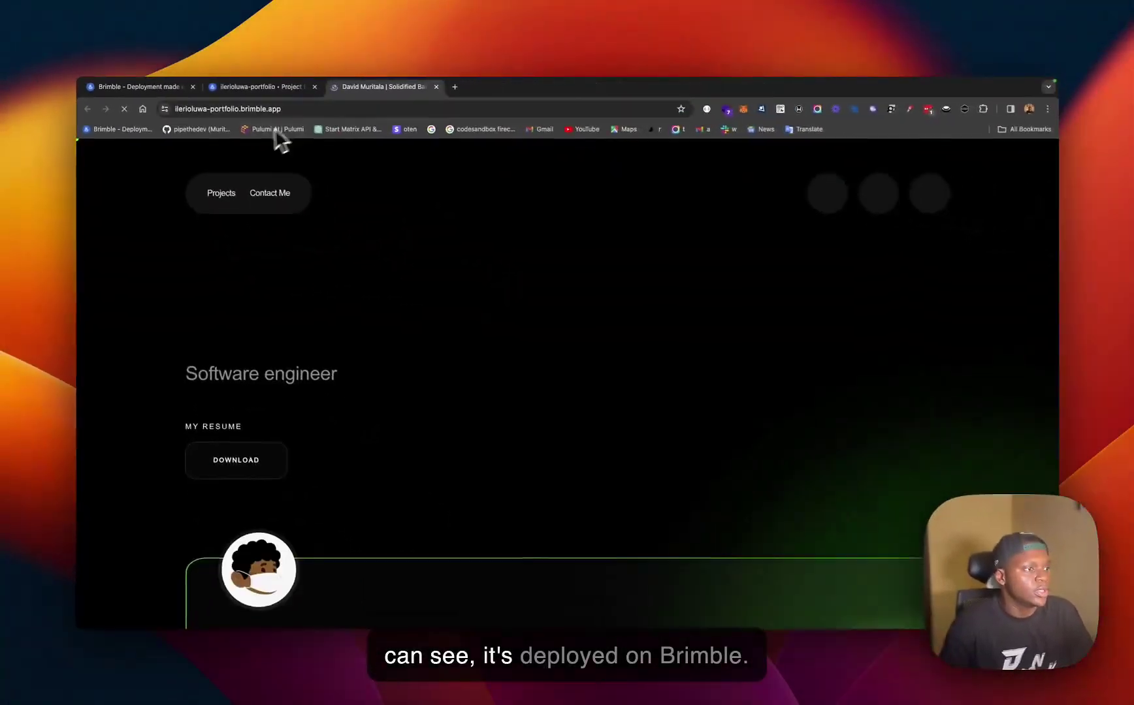
- Inspect the technologies Wappalyzer detects on the deployed portfolio site
{"action": "scroll", "coordinate": [261, 248], "scroll_direction": "down", "scroll_amount": 5}
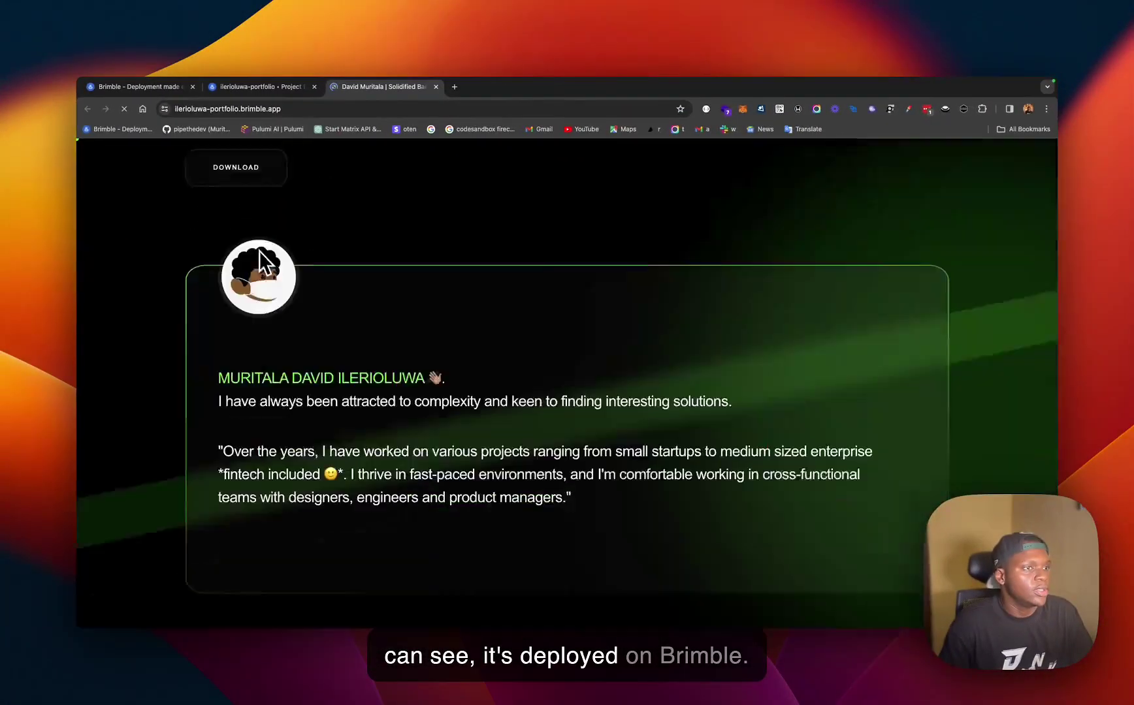
{"action": "scroll", "coordinate": [267, 254], "scroll_direction": "up", "scroll_amount": 5}
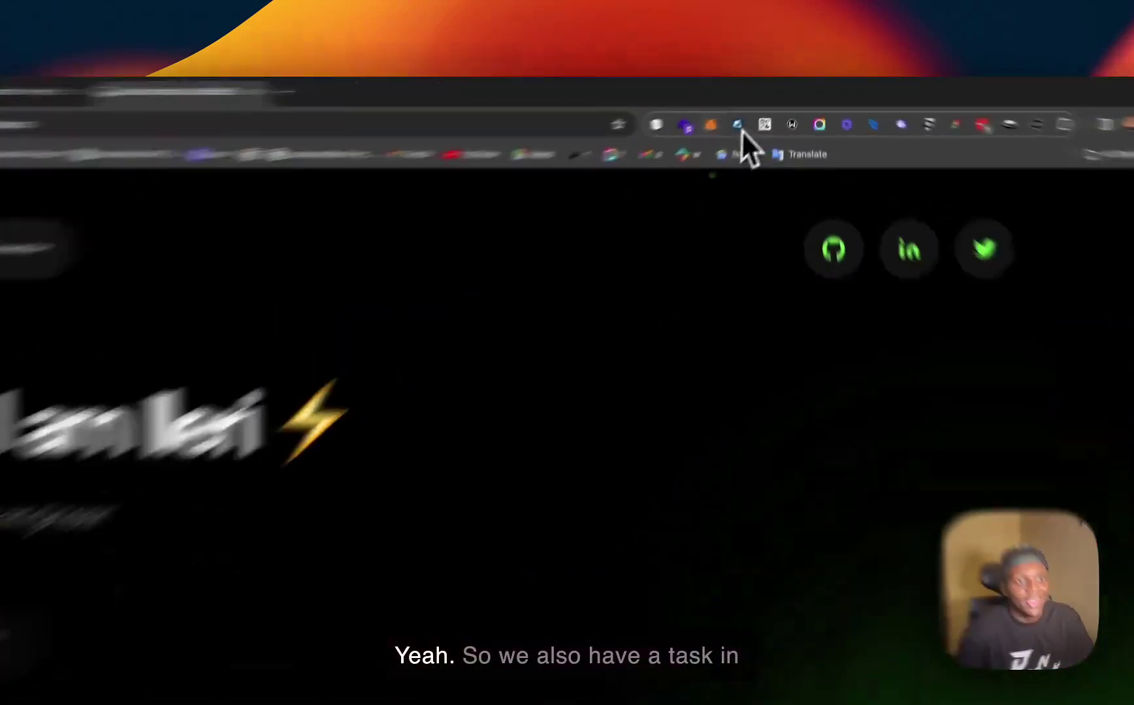
{"action": "left_click", "coordinate": [725, 109]}
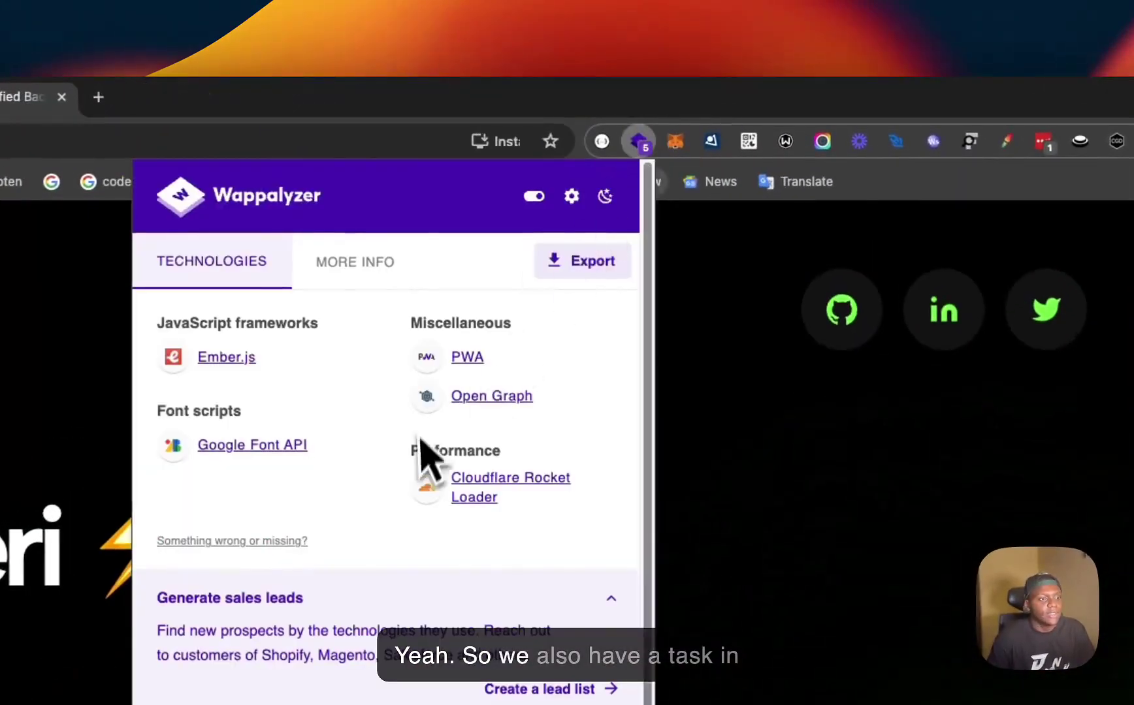
{"action": "left_click", "coordinate": [797, 465]}
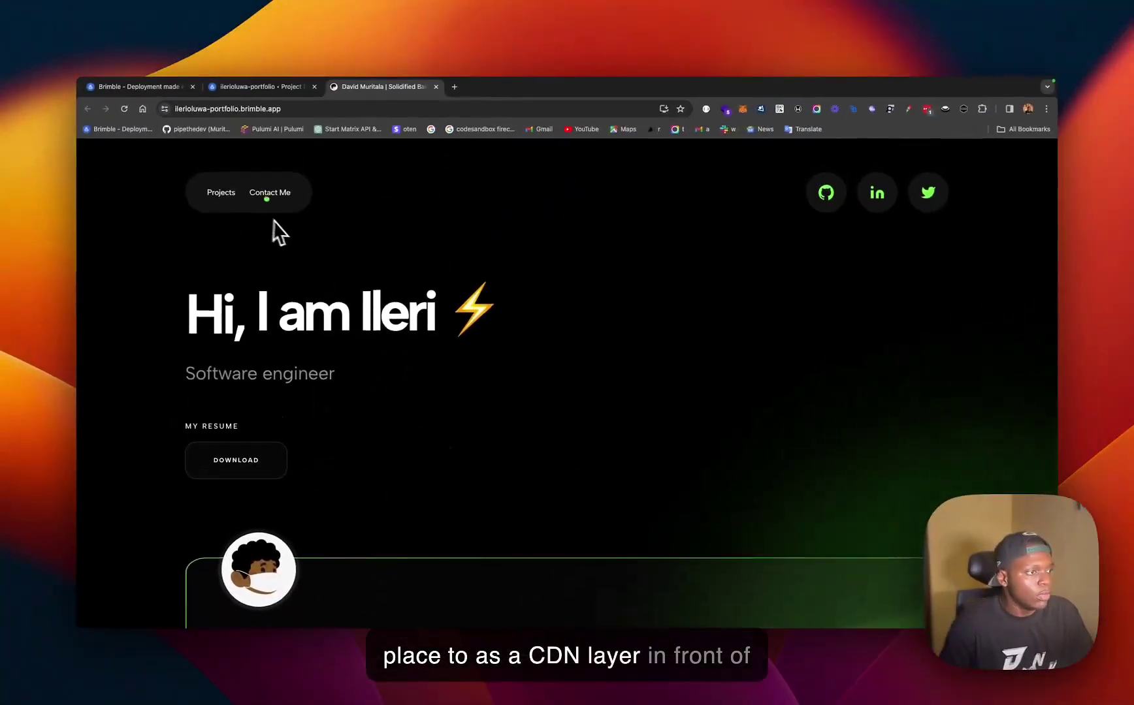
- Browse the deployed portfolio page down to its Get in Touch section and return to its heading
{"action": "scroll", "coordinate": [362, 341], "scroll_direction": "down", "scroll_amount": 6}
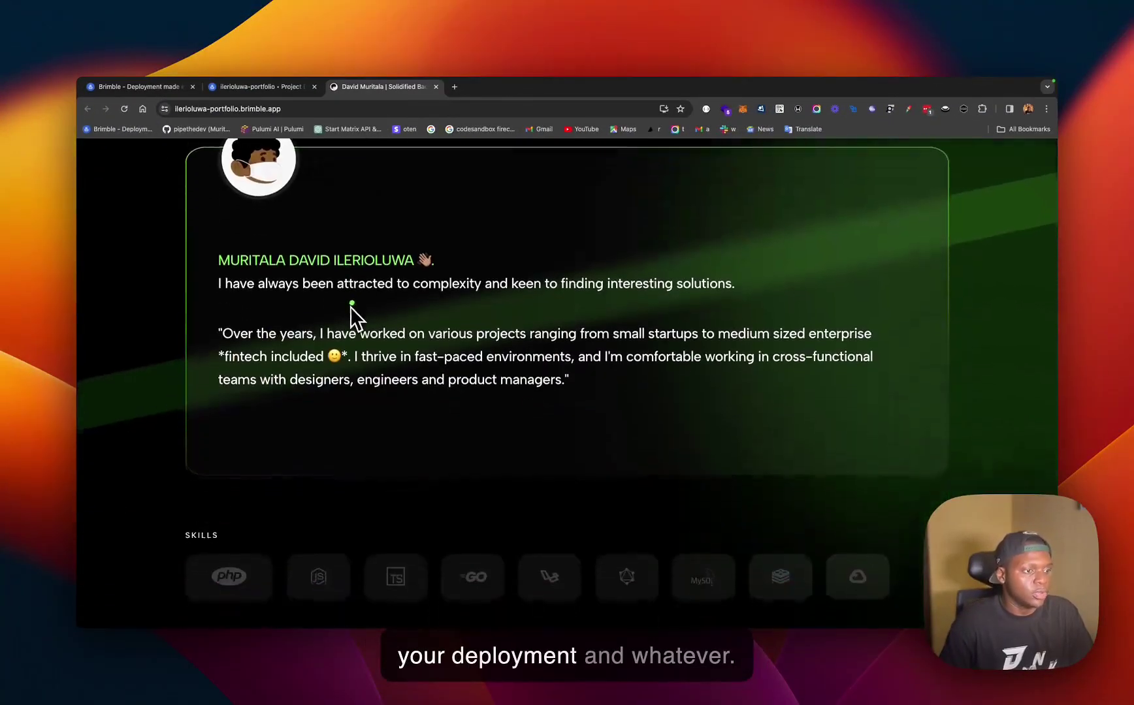
{"action": "scroll", "coordinate": [299, 332], "scroll_direction": "down", "scroll_amount": 10}
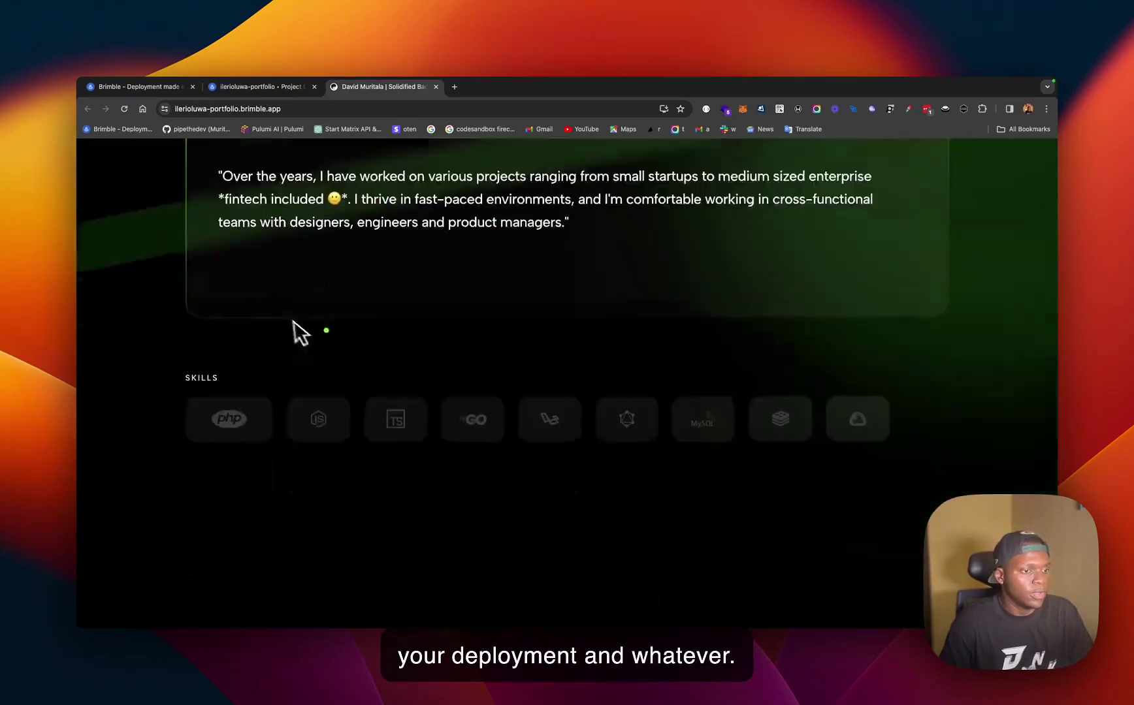
{"action": "scroll", "coordinate": [271, 352], "scroll_direction": "up", "scroll_amount": 2}
{"action": "scroll", "coordinate": [291, 354], "scroll_direction": "down", "scroll_amount": 5}
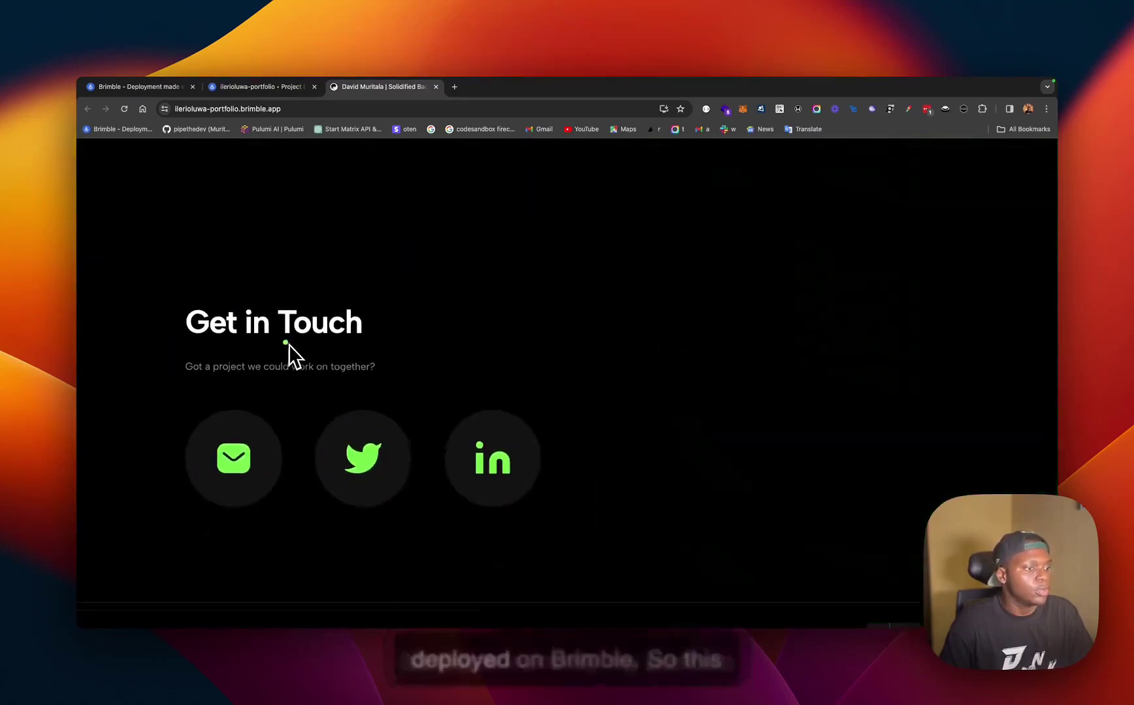
{"action": "scroll", "coordinate": [588, 425], "scroll_direction": "up", "scroll_amount": 6}
{"action": "scroll", "coordinate": [497, 375], "scroll_direction": "up", "scroll_amount": 10}
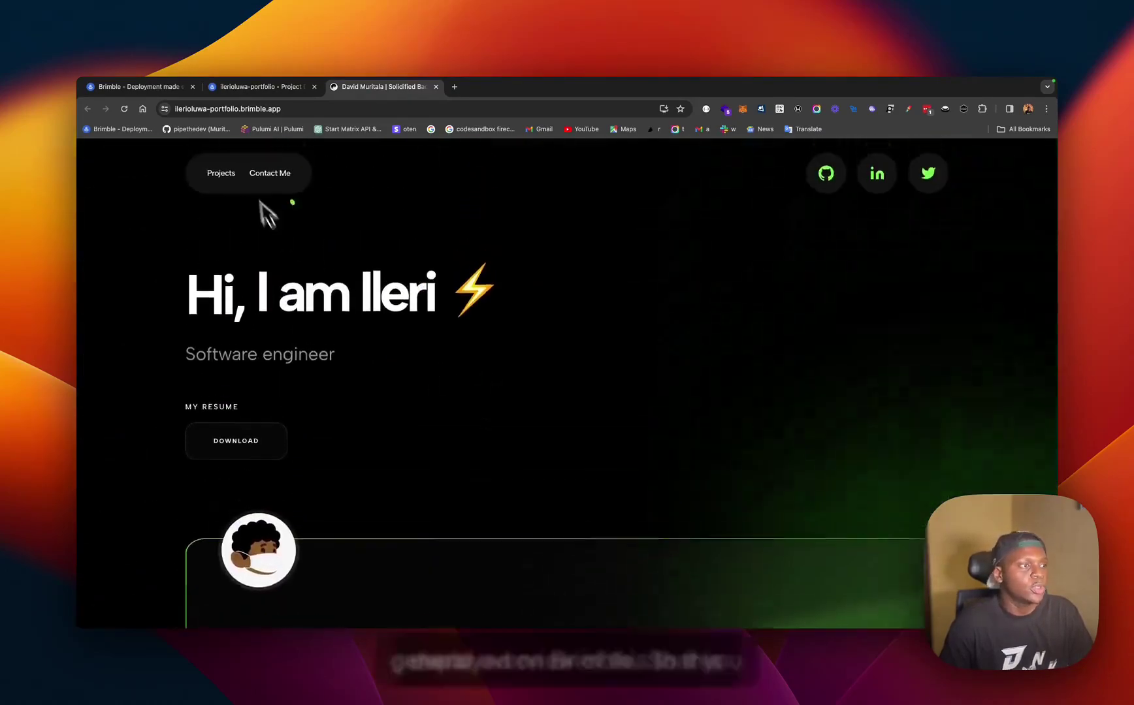
- Start a domain registration in the Brimble dashboard and choose astro-project as the project to attach it to
{"action": "left_click", "coordinate": [245, 85]}
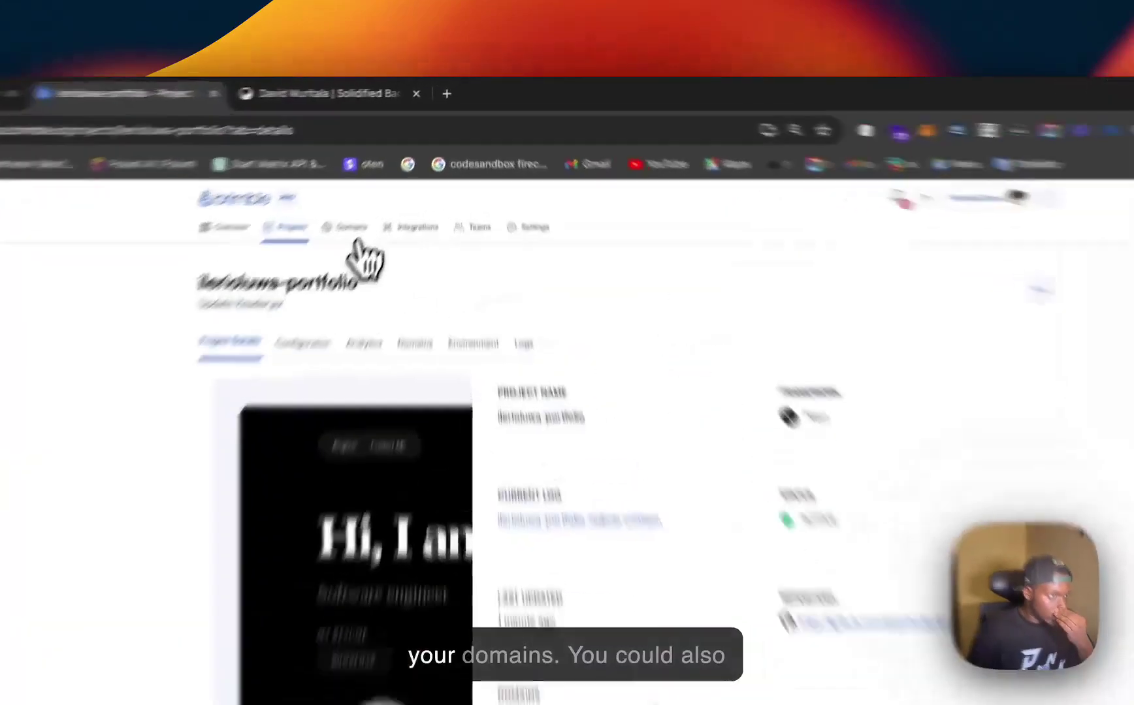
{"action": "left_click", "coordinate": [403, 178]}
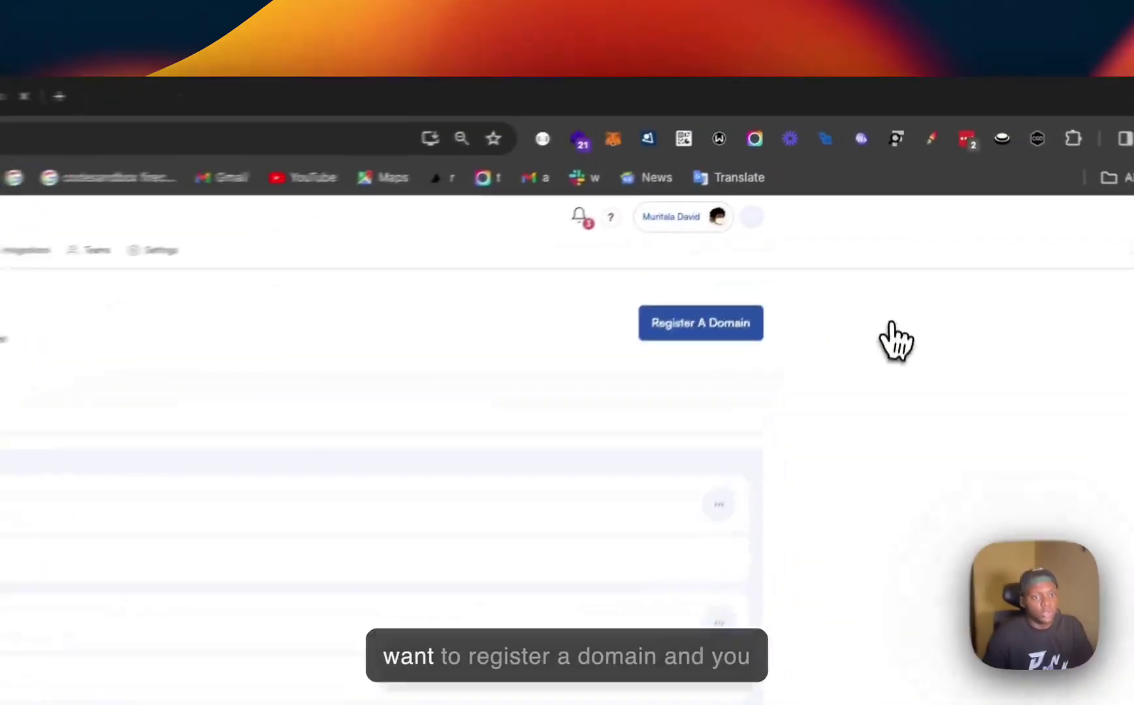
{"action": "left_click", "coordinate": [788, 205]}
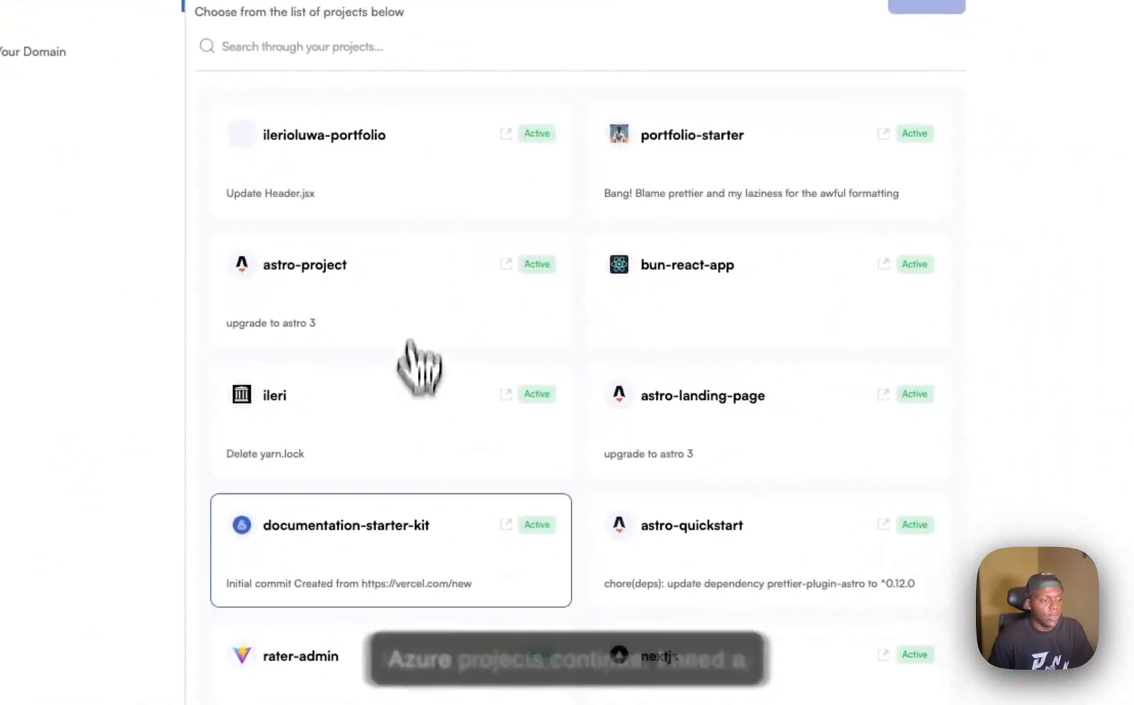
{"action": "left_click", "coordinate": [397, 297]}
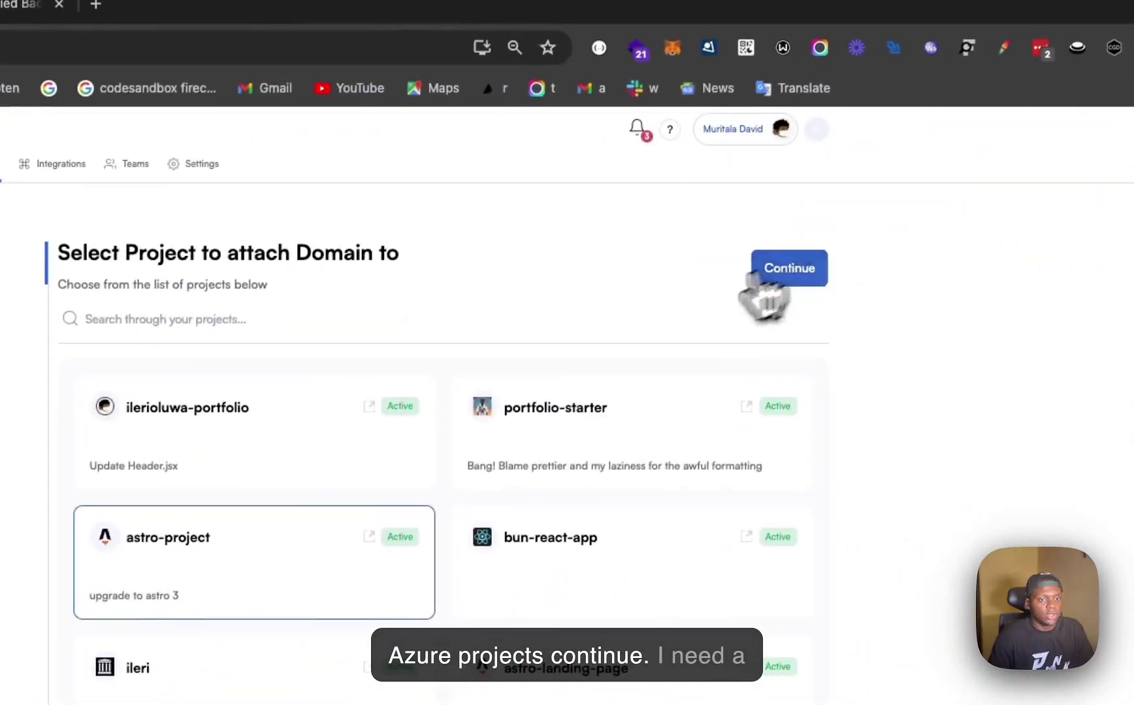
{"action": "left_click", "coordinate": [918, 5]}
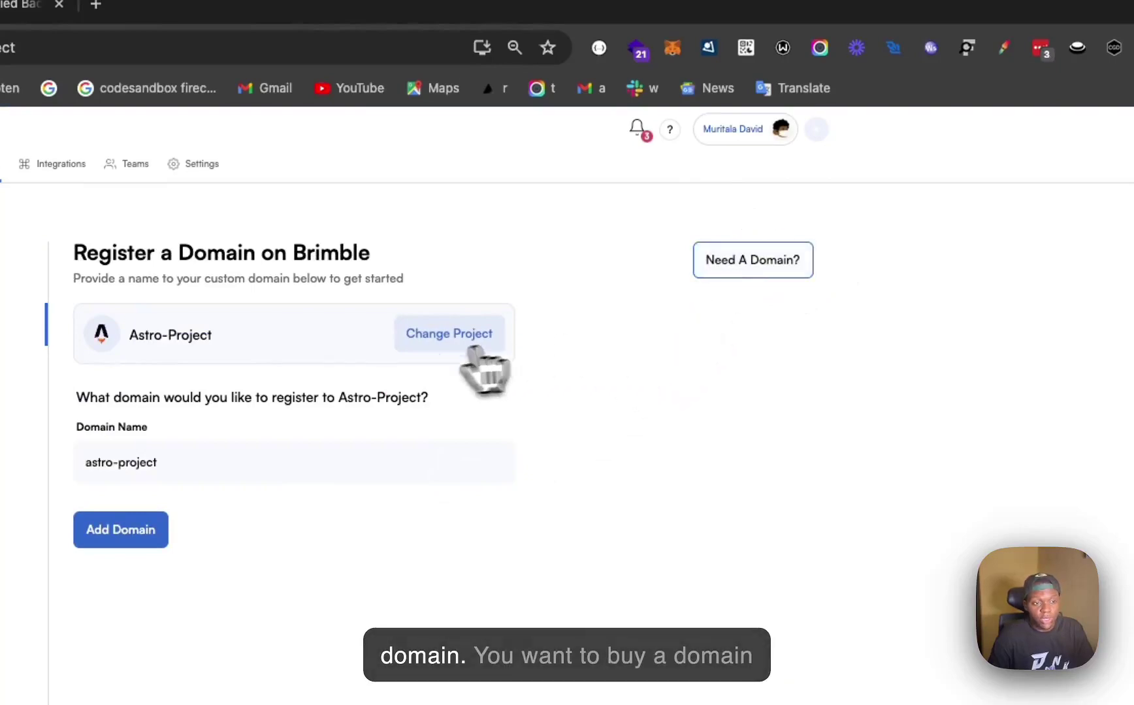
- Look for a new custom domain to buy by searching for the owner's first name
{"action": "left_click", "coordinate": [752, 259]}
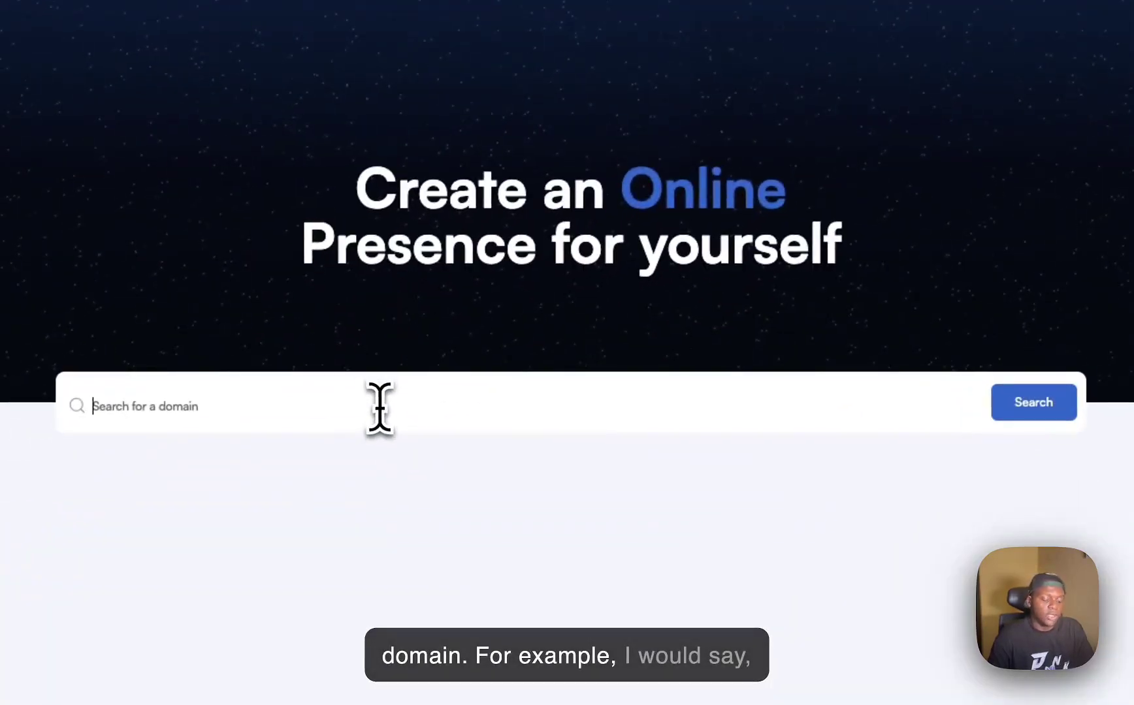
{"action": "type", "text": "ileri."}
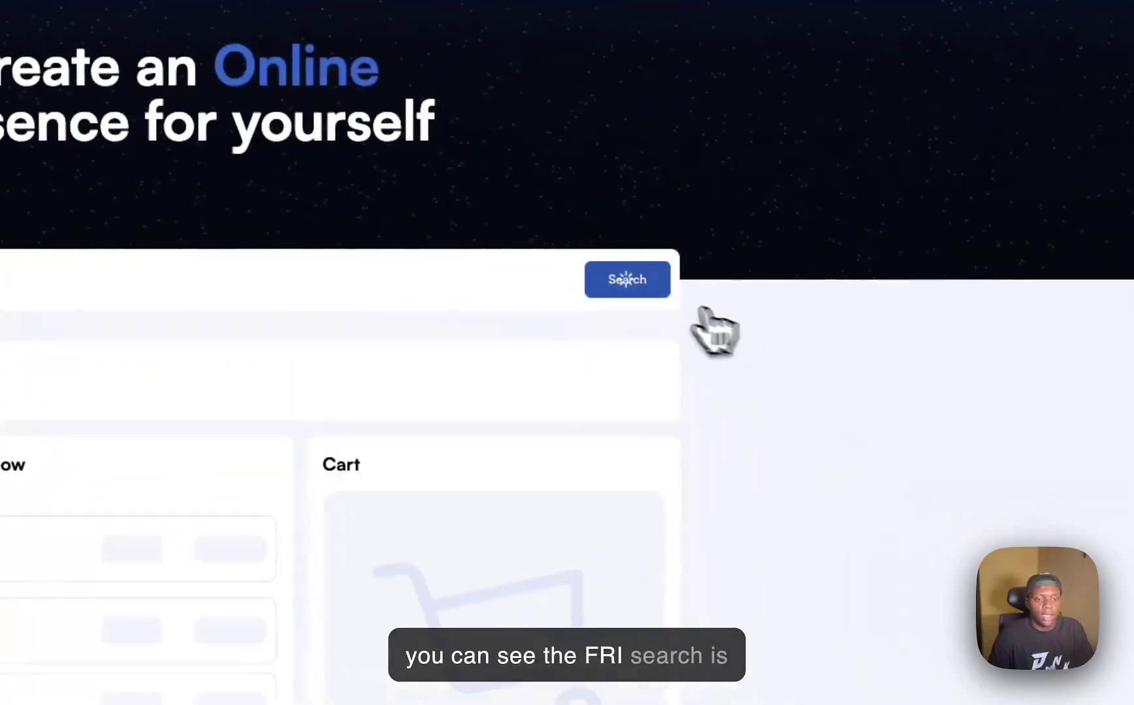
- Check whether the .fyi domain is available and look through the suggested alternative domains and their prices
{"action": "left_click", "coordinate": [1026, 402]}
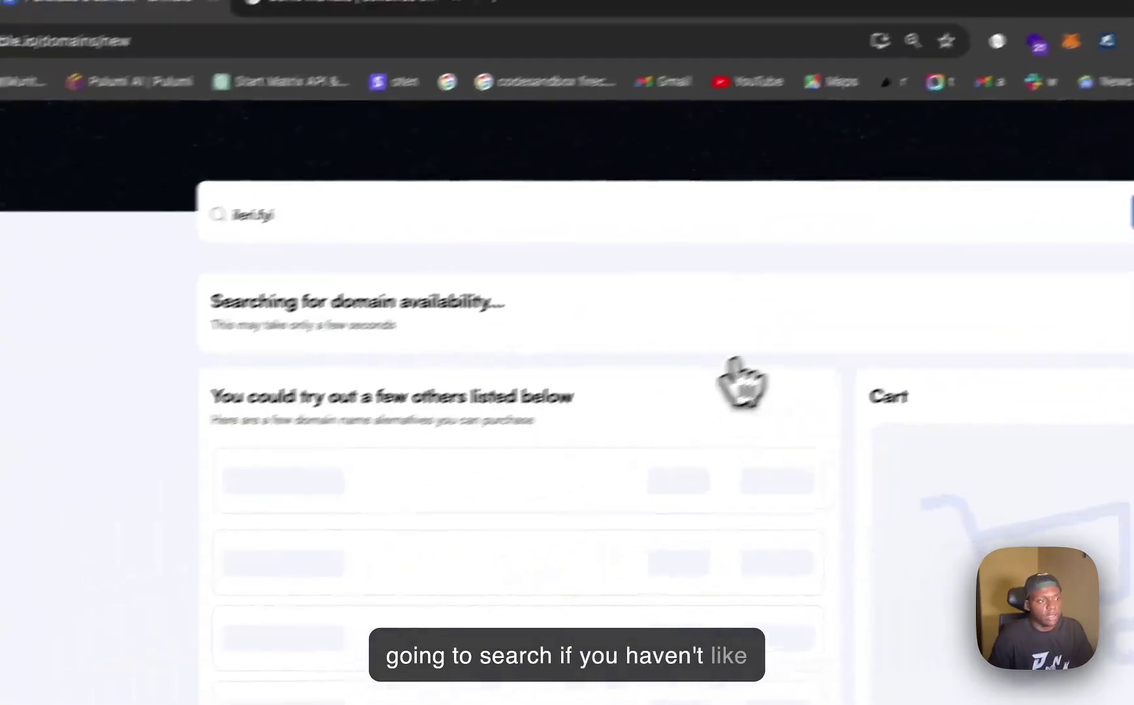
{"action": "left_click_drag", "start_coordinate": [287, 220], "coordinate": [196, 230]}
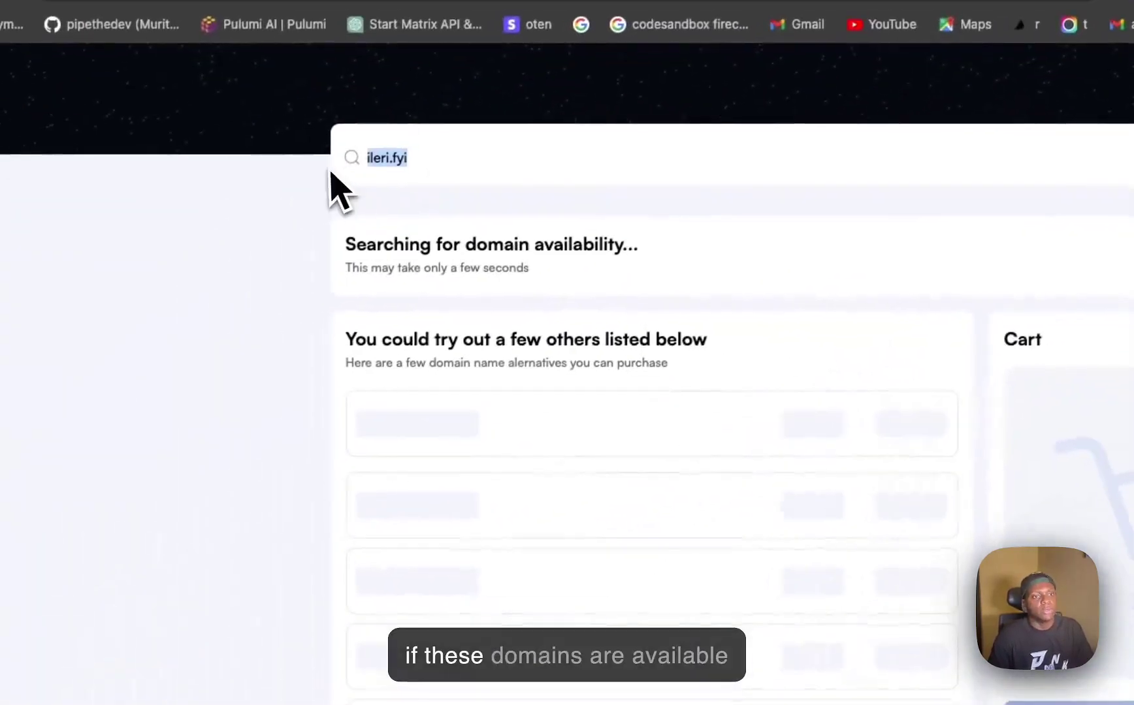
{"action": "left_click", "coordinate": [486, 240]}
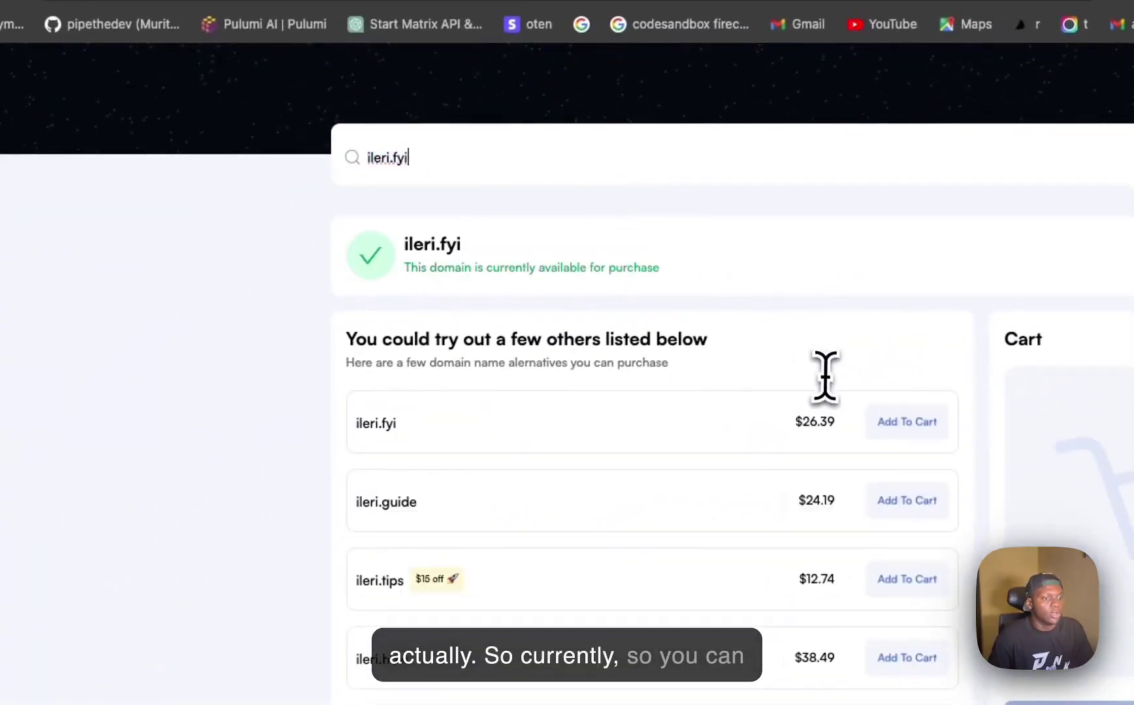
{"action": "scroll", "coordinate": [688, 397], "scroll_direction": "down", "scroll_amount": 3}
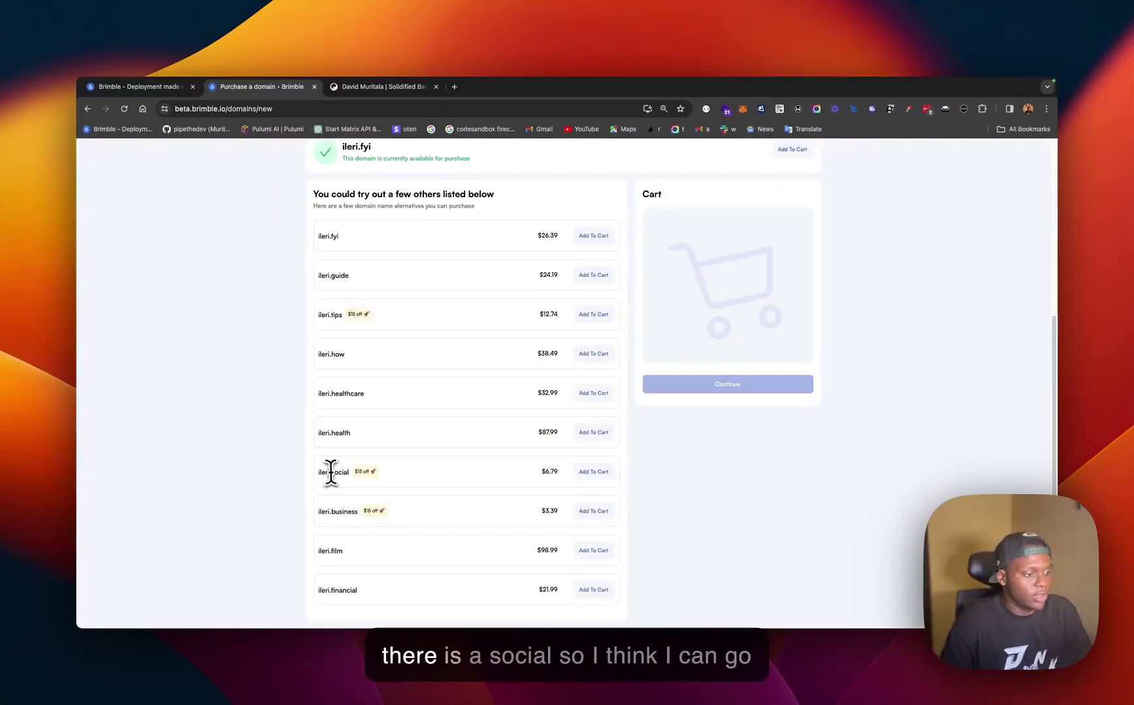
{"action": "scroll", "coordinate": [366, 444], "scroll_direction": "up", "scroll_amount": 5}
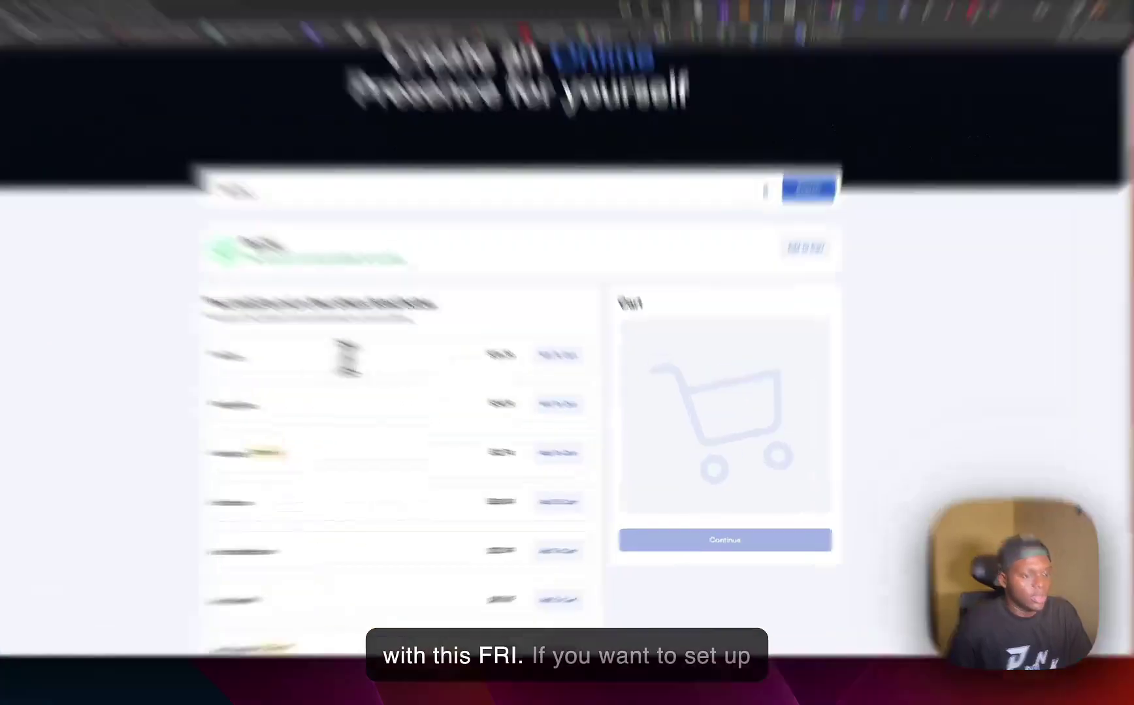
- Add the .fyi domain to the cart for 1 year with auto renewal and privacy protection enabled
{"action": "left_click", "coordinate": [593, 387]}
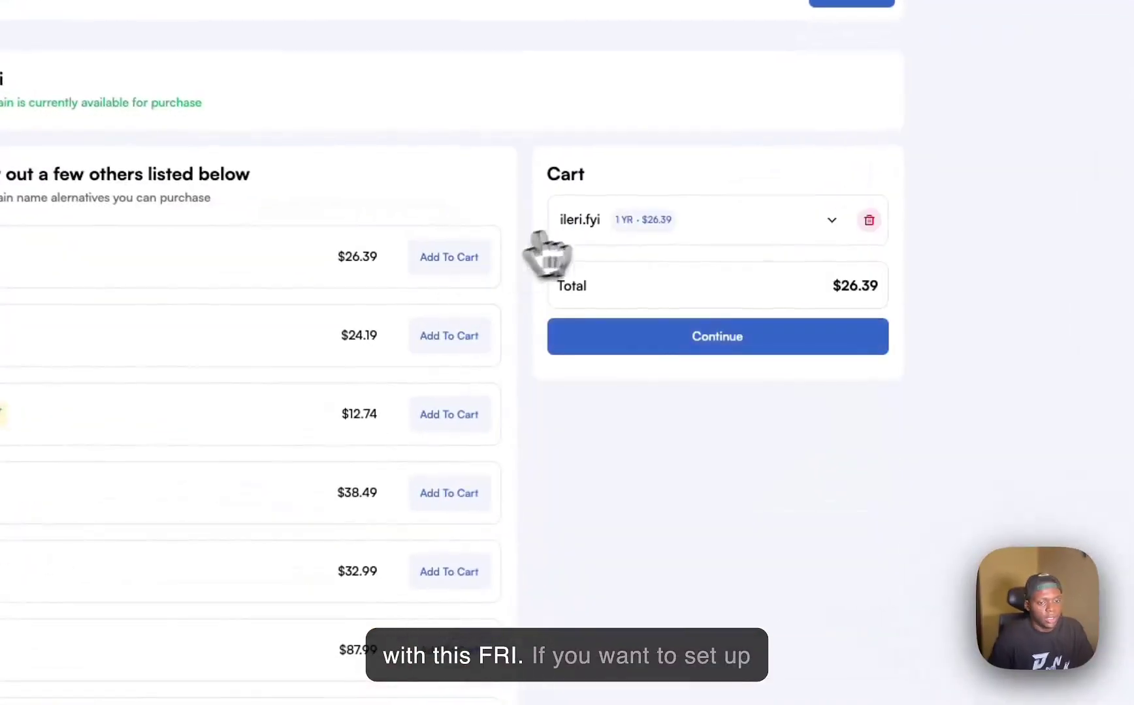
{"action": "left_click", "coordinate": [740, 223]}
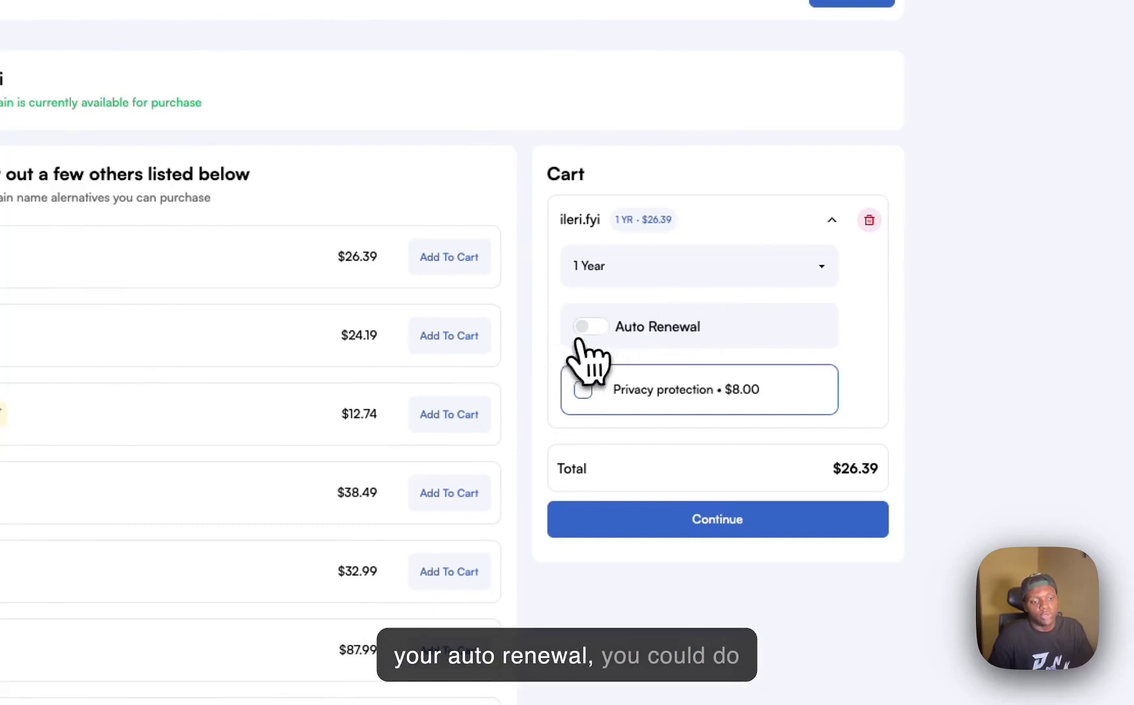
{"action": "left_click", "coordinate": [684, 273]}
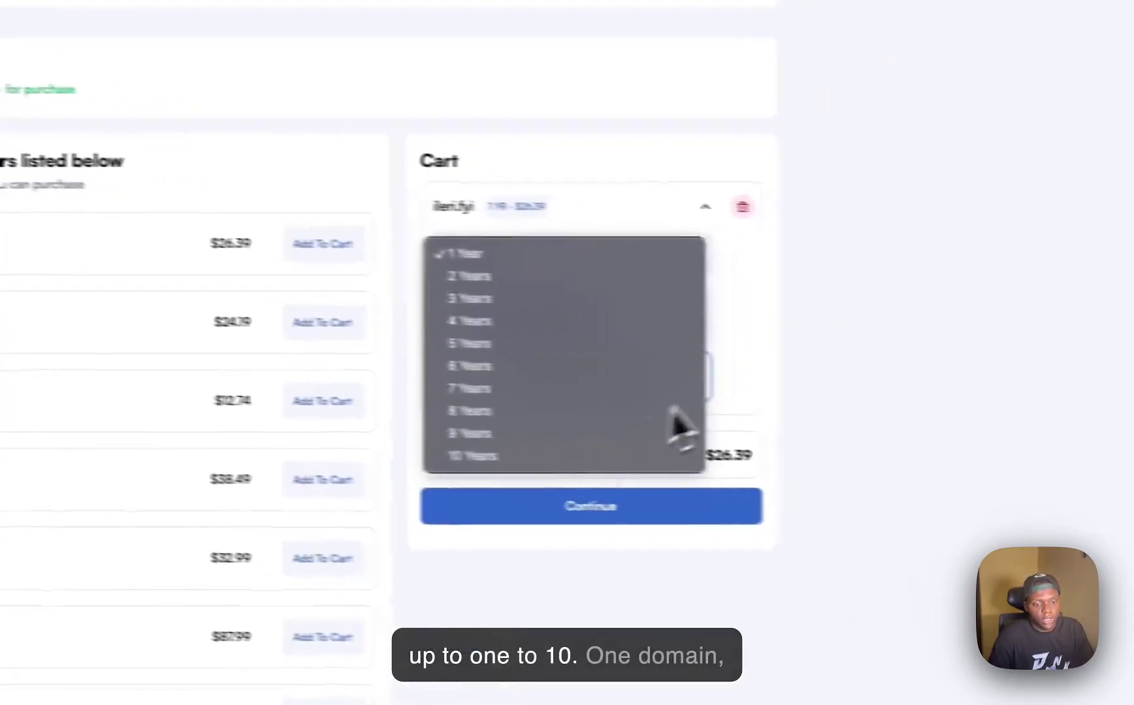
{"action": "left_click", "coordinate": [885, 332]}
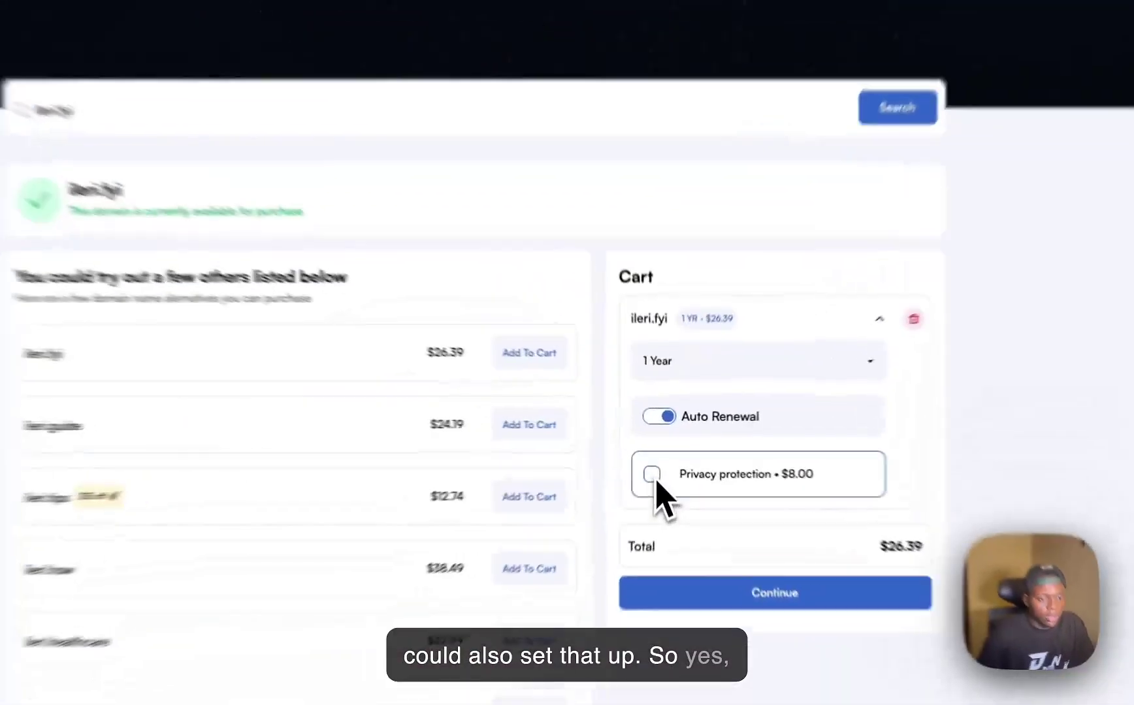
{"action": "left_click", "coordinate": [661, 453]}
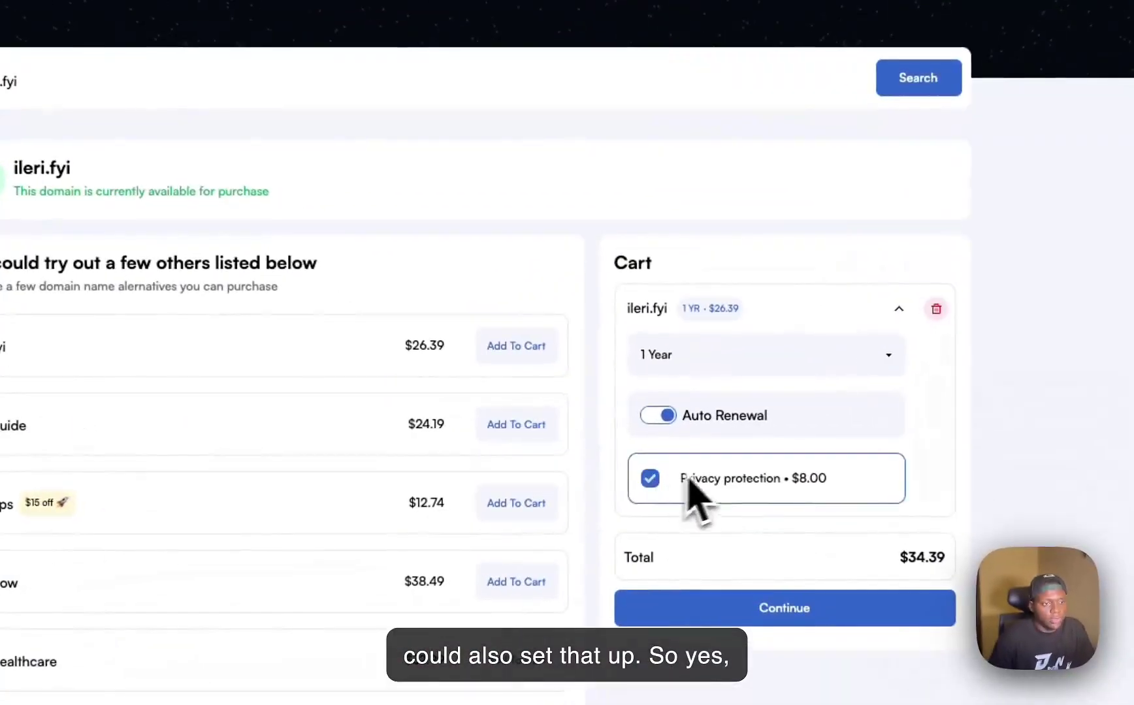
- Leave the domain purchase without checking out and view the personal account's integrations and teams
{"action": "scroll", "coordinate": [587, 366], "scroll_direction": "up", "scroll_amount": 3}
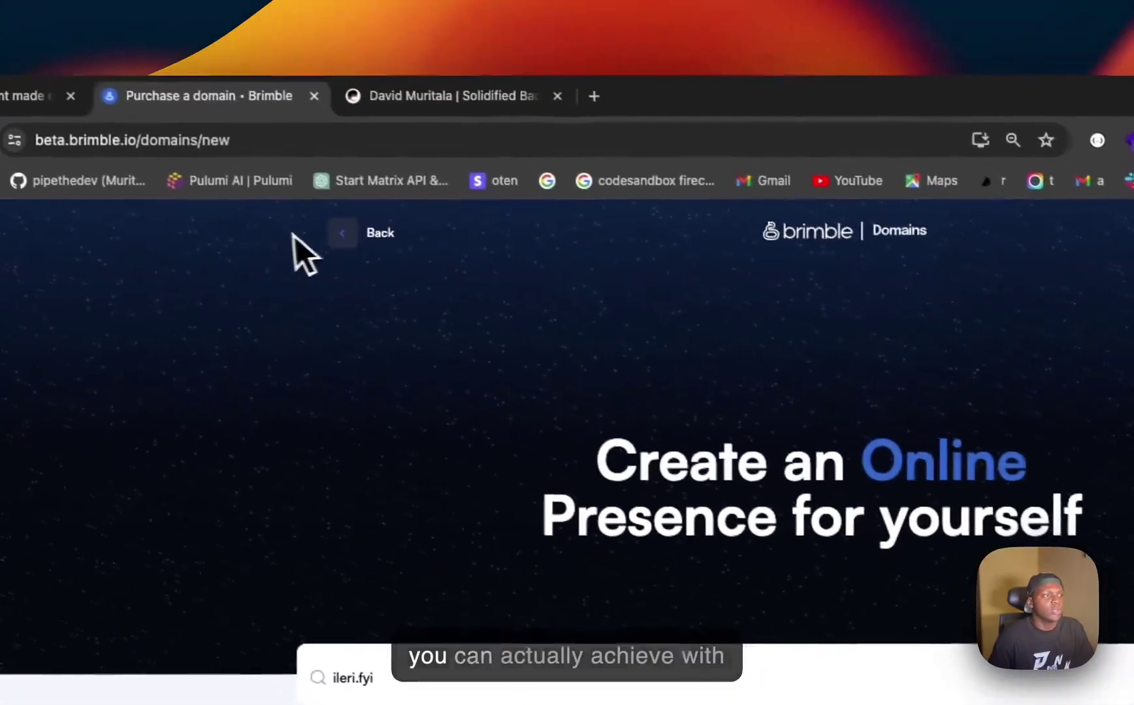
{"action": "left_click", "coordinate": [240, 191]}
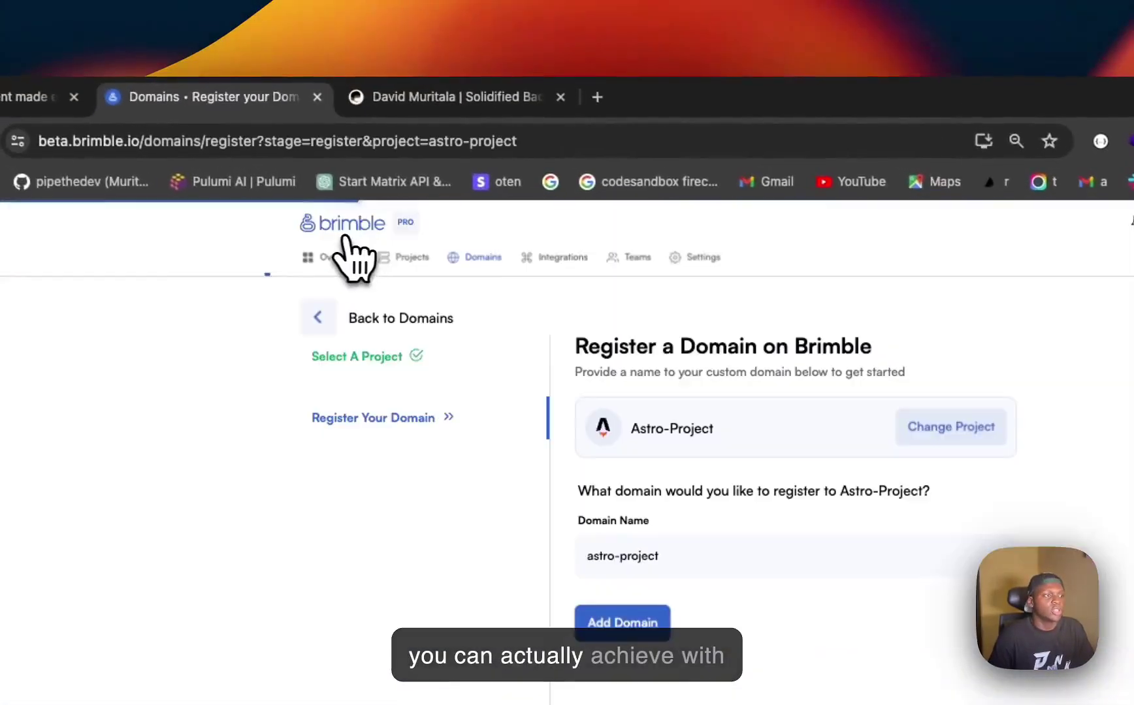
{"action": "left_click", "coordinate": [563, 257]}
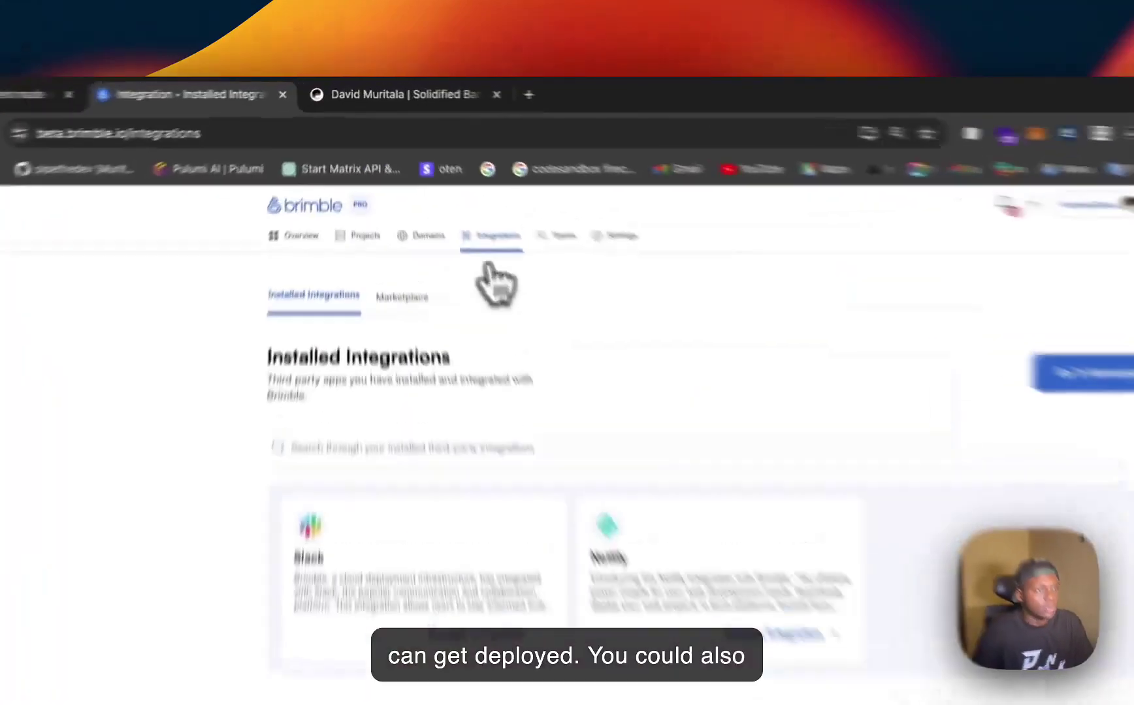
{"action": "left_click", "coordinate": [471, 168]}
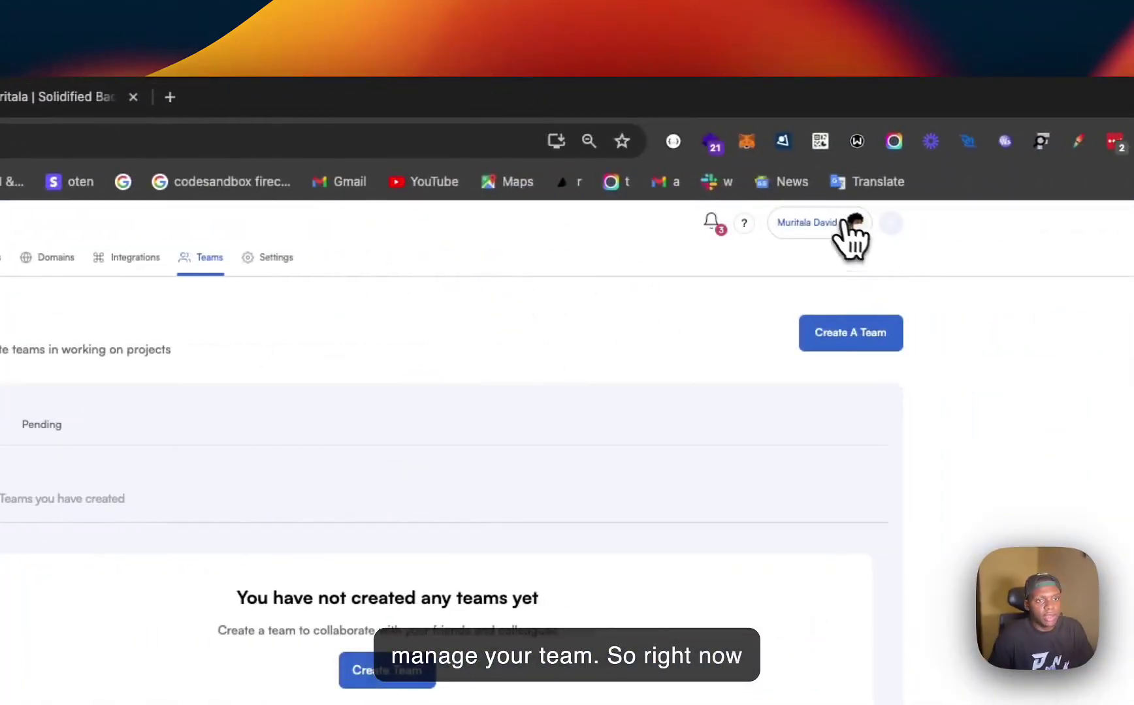
- Switch from the personal account to the Brimble team account and look over its dashboard overview
{"action": "left_click", "coordinate": [856, 223]}
{"action": "left_click", "coordinate": [777, 367]}
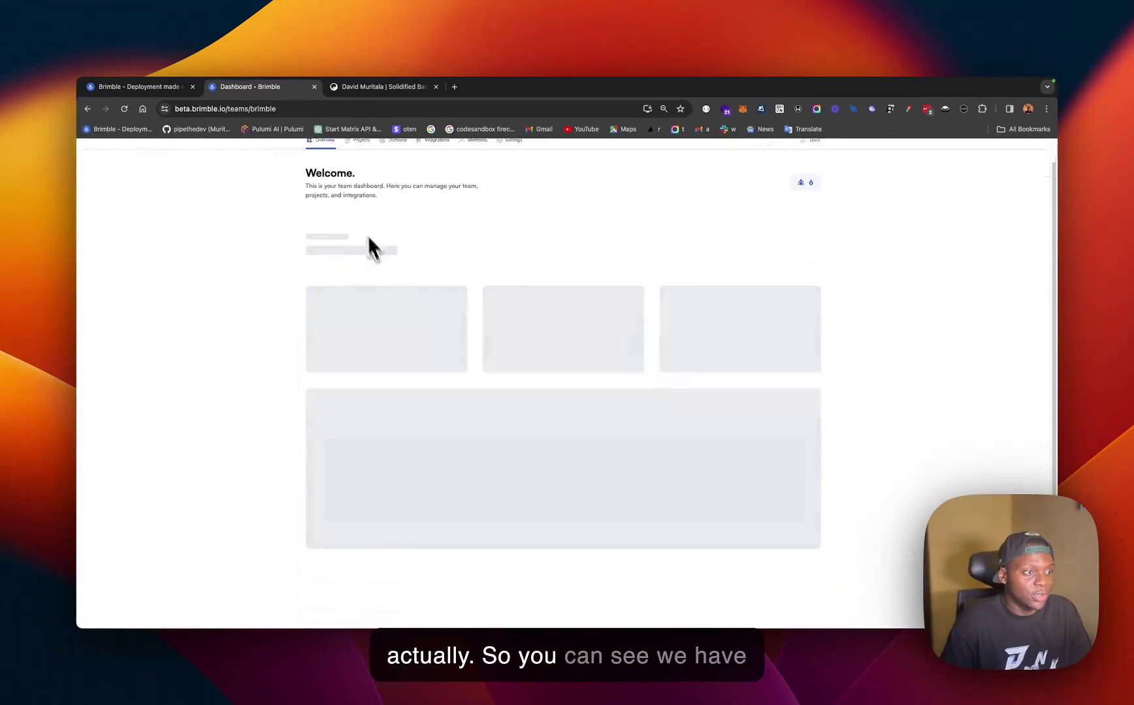
{"action": "scroll", "coordinate": [415, 307], "scroll_direction": "down", "scroll_amount": 1}
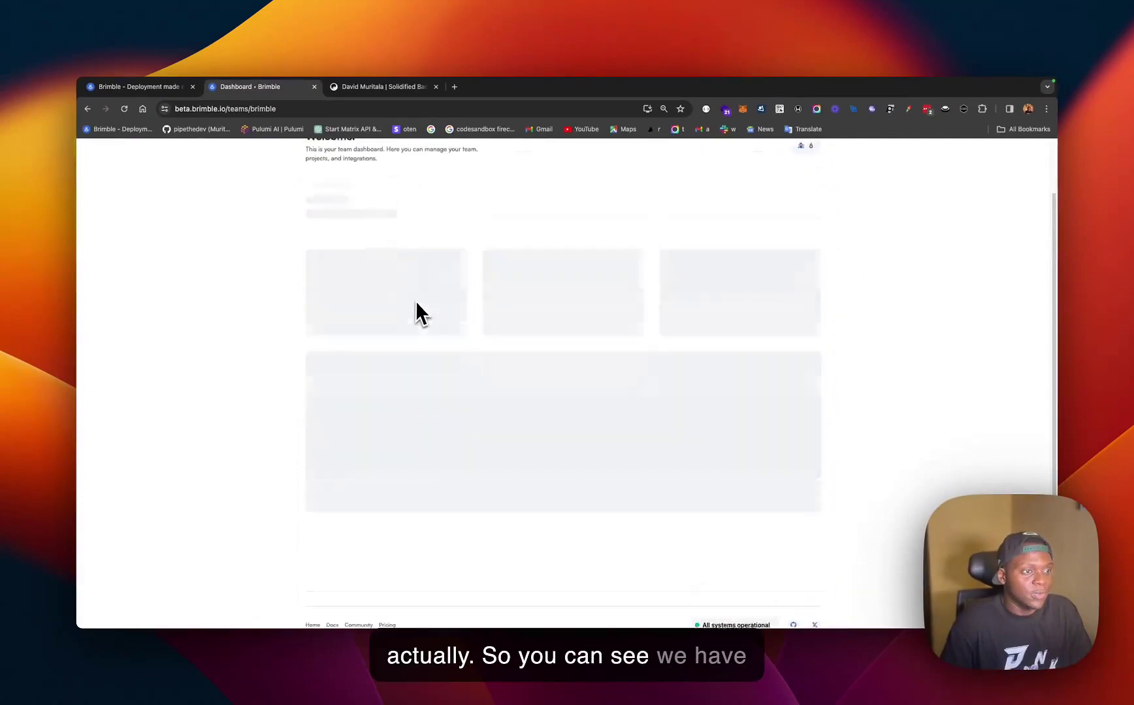
{"action": "scroll", "coordinate": [383, 336], "scroll_direction": "down", "scroll_amount": 3}
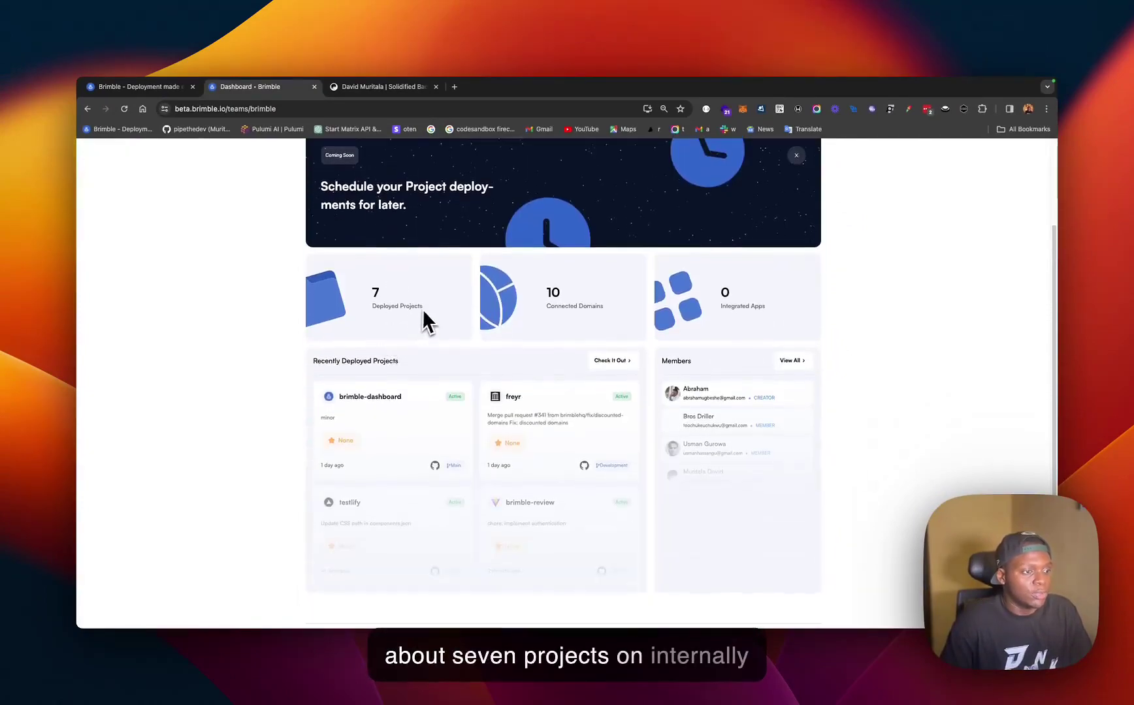
{"action": "scroll", "coordinate": [456, 319], "scroll_direction": "up", "scroll_amount": 3}
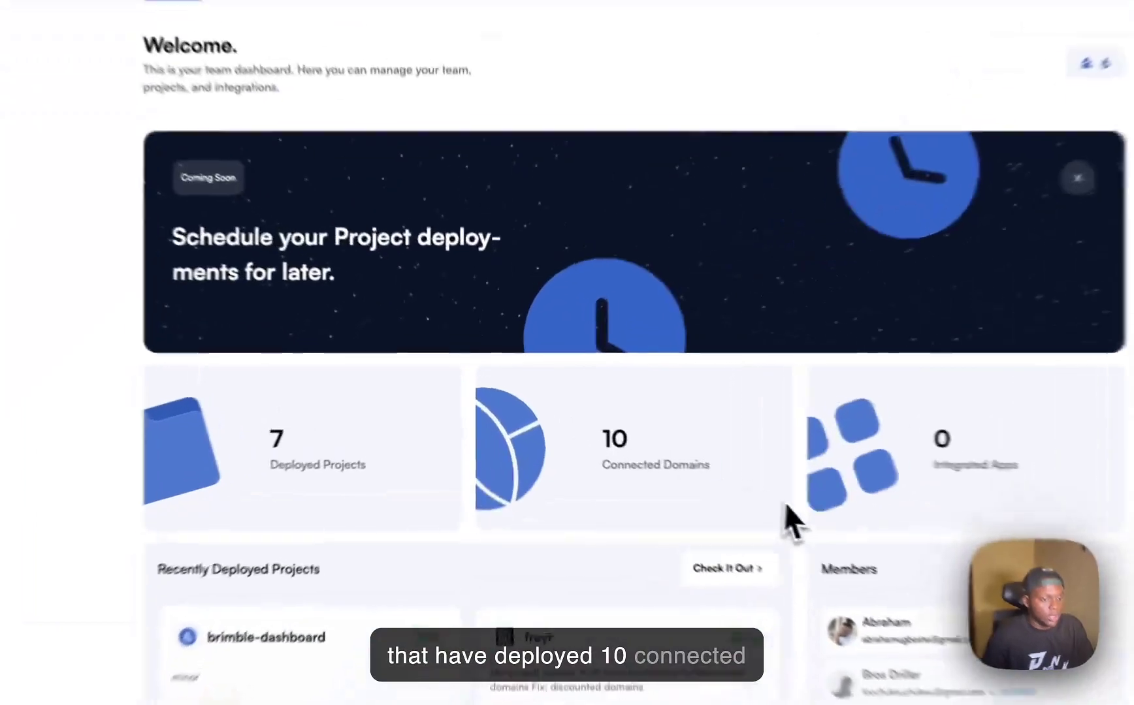
- Look through the full list of domains registered to the Brimble team
{"action": "left_click", "coordinate": [637, 330]}
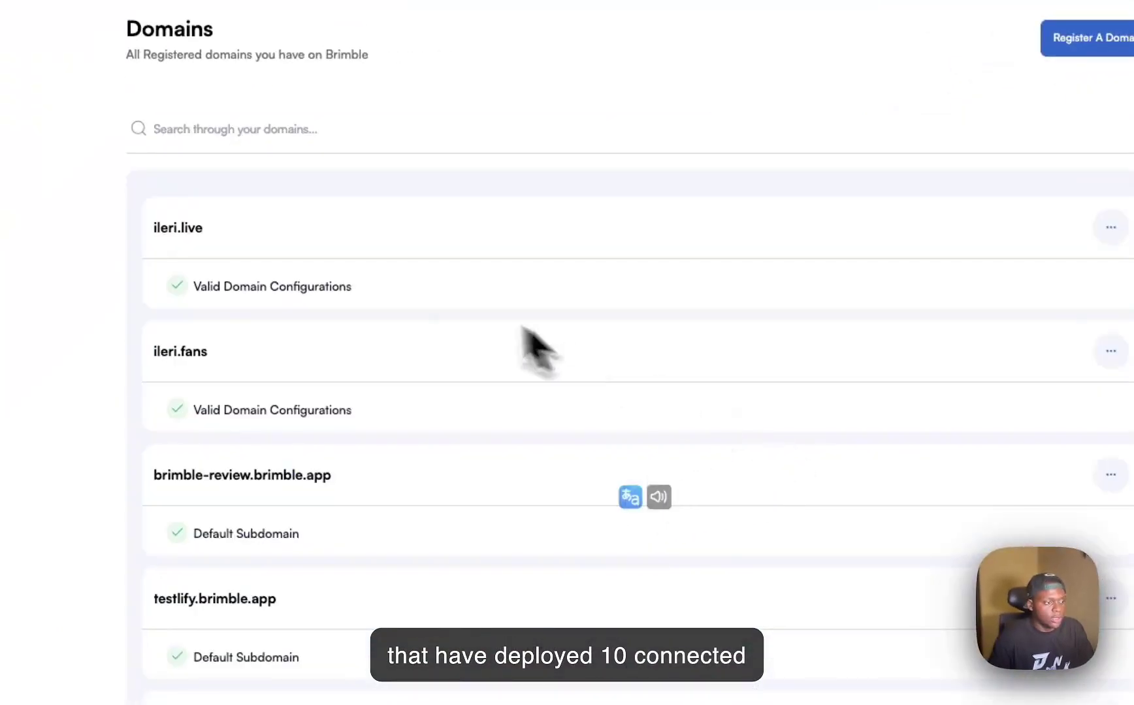
{"action": "scroll", "coordinate": [304, 324], "scroll_direction": "down", "scroll_amount": 5}
{"action": "scroll", "coordinate": [539, 442], "scroll_direction": "up", "scroll_amount": 5}
- Look through the projects deployed under the Brimble team
{"action": "left_click", "coordinate": [500, 185]}
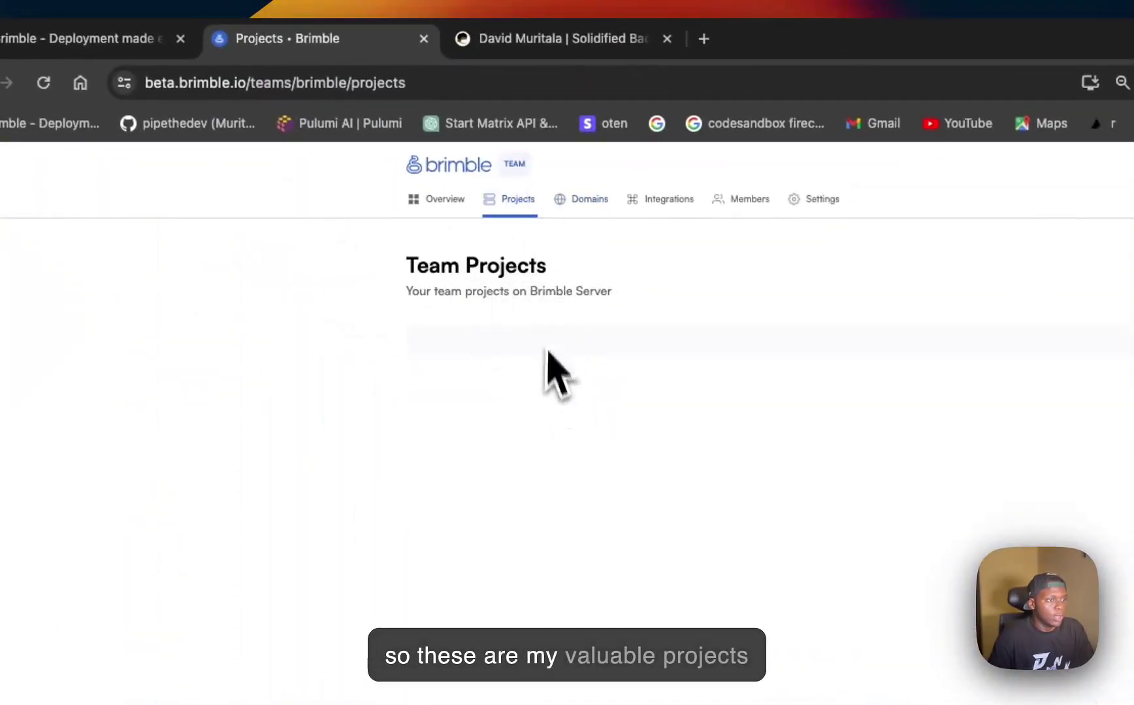
{"action": "scroll", "coordinate": [498, 253], "scroll_direction": "down", "scroll_amount": 2}
{"action": "scroll", "coordinate": [588, 281], "scroll_direction": "up", "scroll_amount": 2}
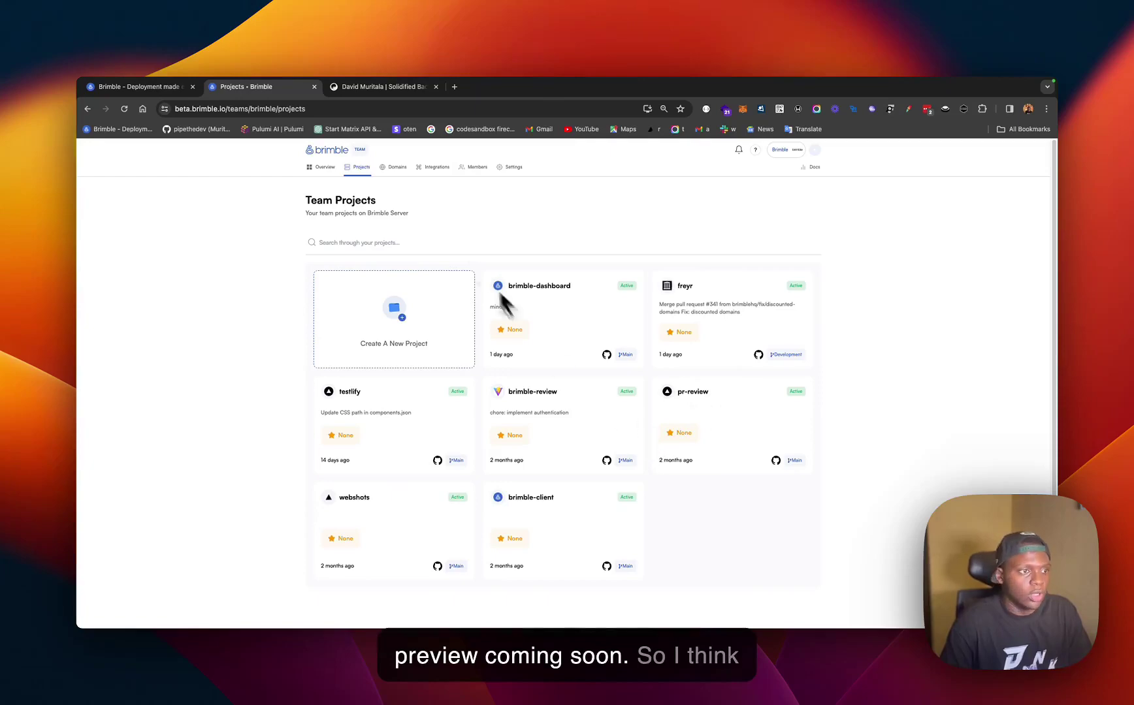
- View the Brimble team's settings and bring up the list of available accounts for switching
{"action": "left_click", "coordinate": [514, 168]}
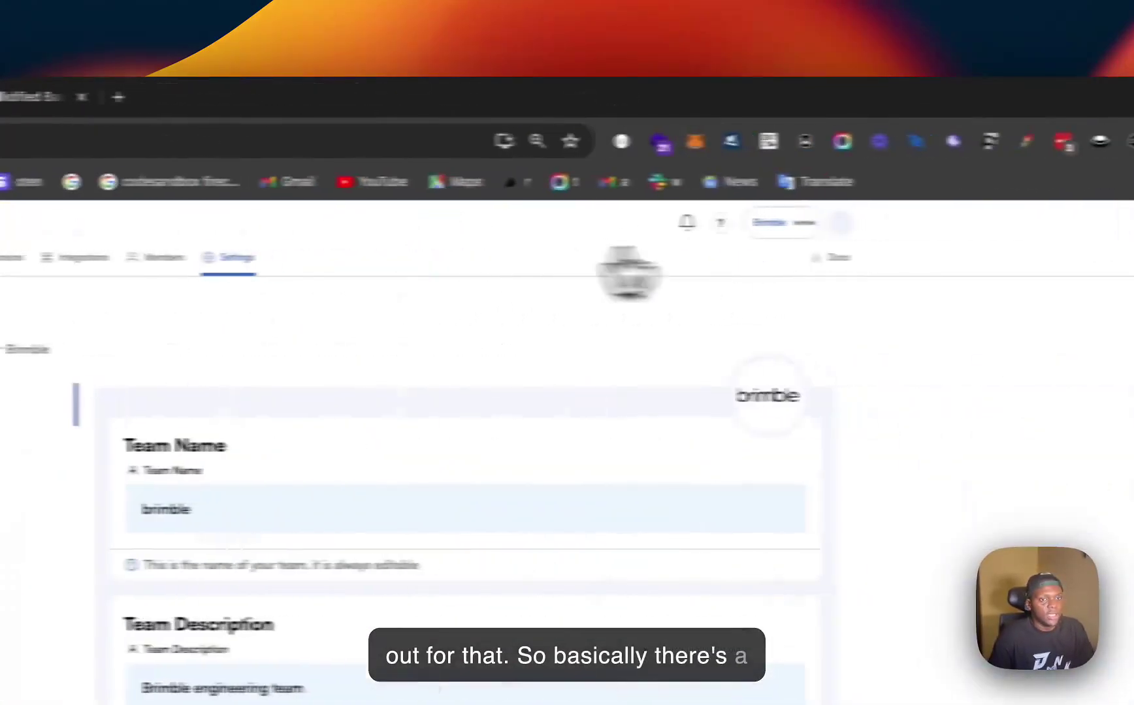
{"action": "left_click", "coordinate": [841, 223]}
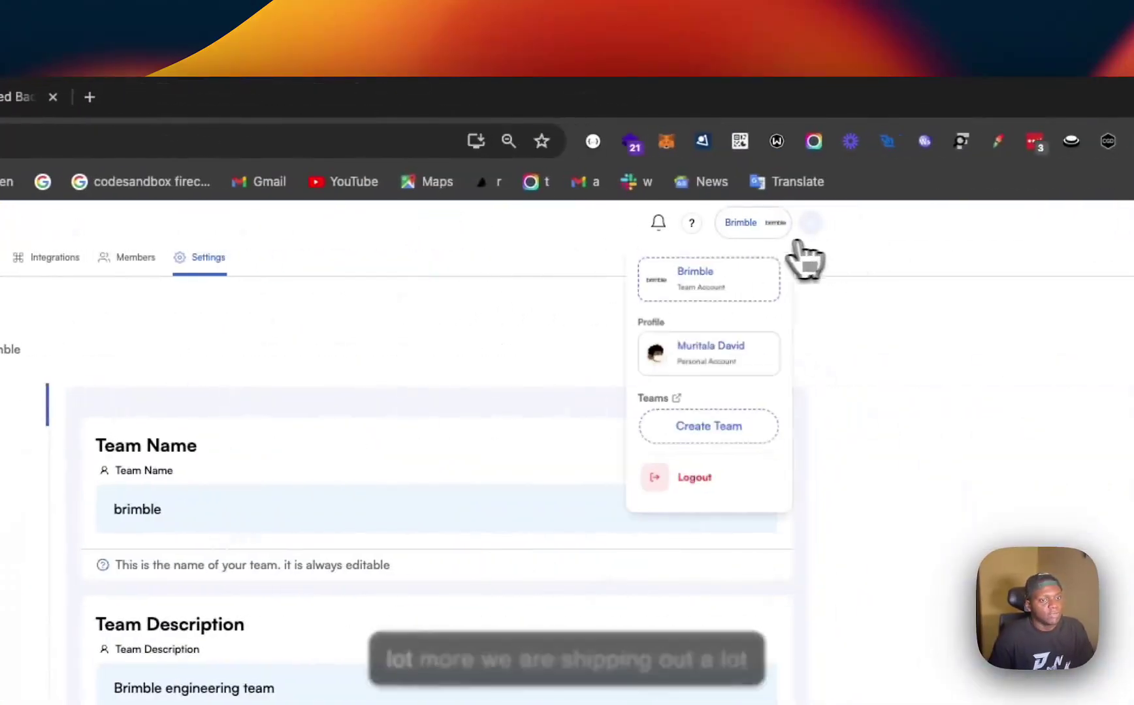